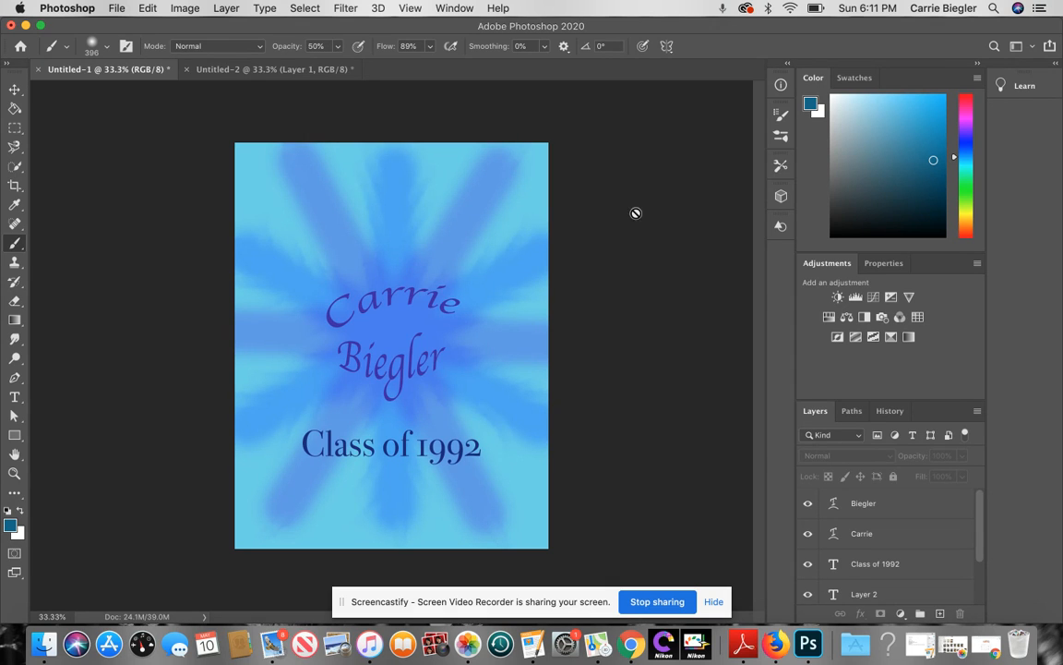
Step: Switch to the plain teal Untitled-2 document with its empty Layer 1
left_click(310, 73)
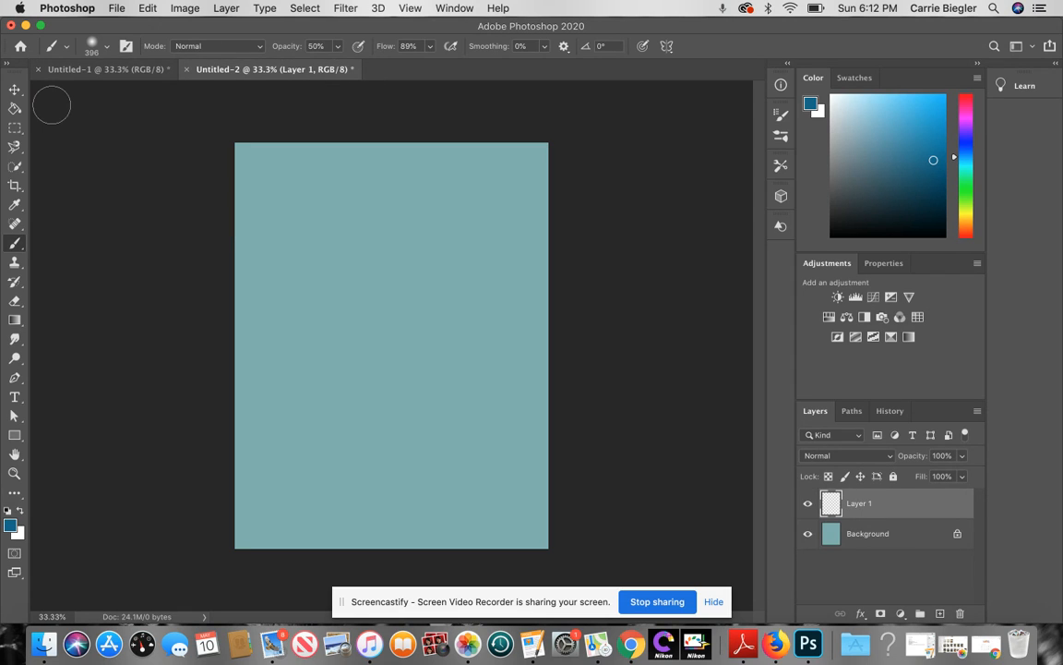
left_click(106, 8)
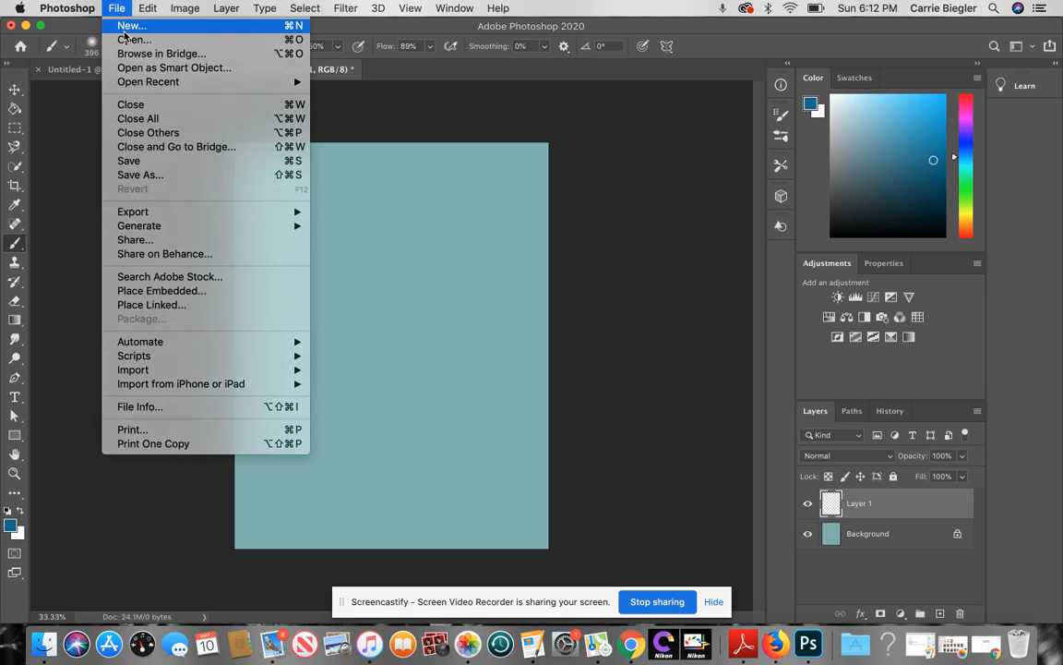
left_click(125, 27)
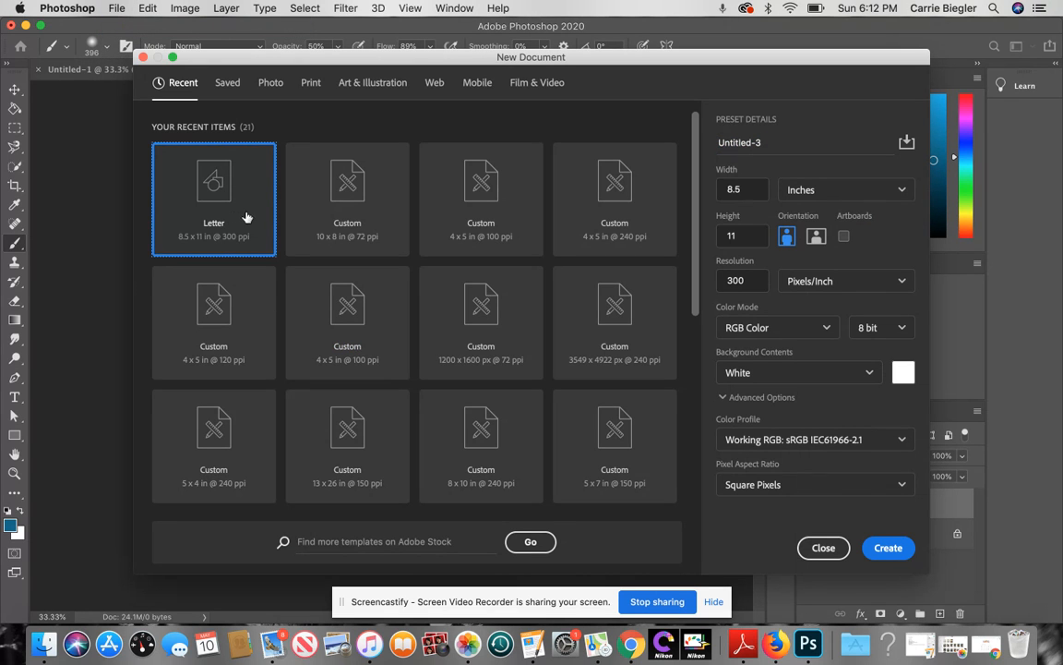
left_click(824, 548)
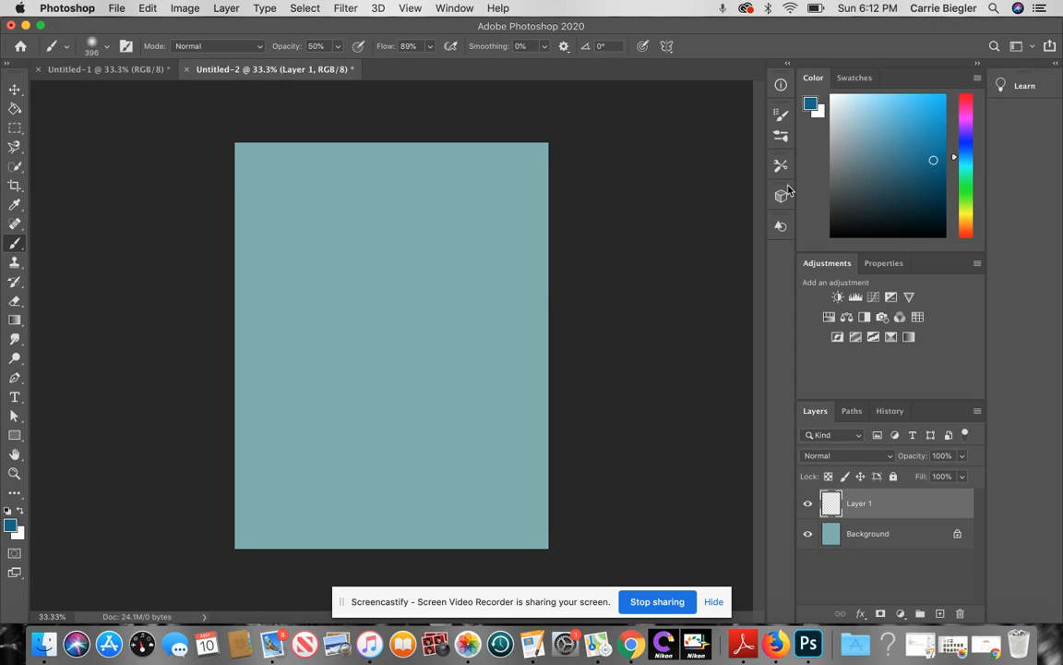
Step: Choose Mandala painting symmetry and set its Segment Count to 7
left_click(781, 136)
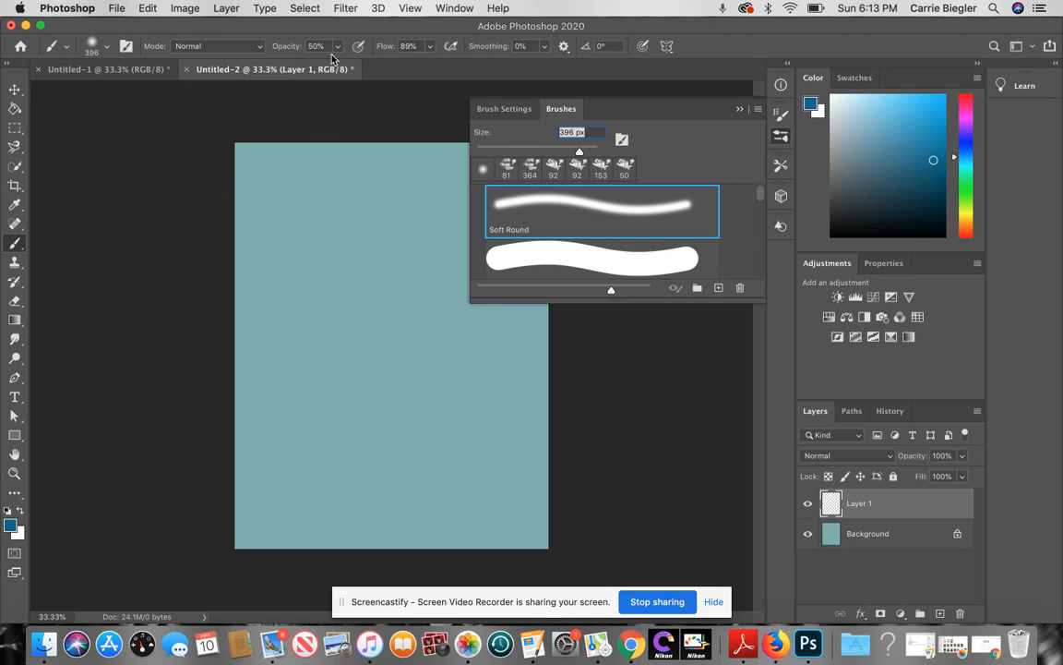
left_click(740, 111)
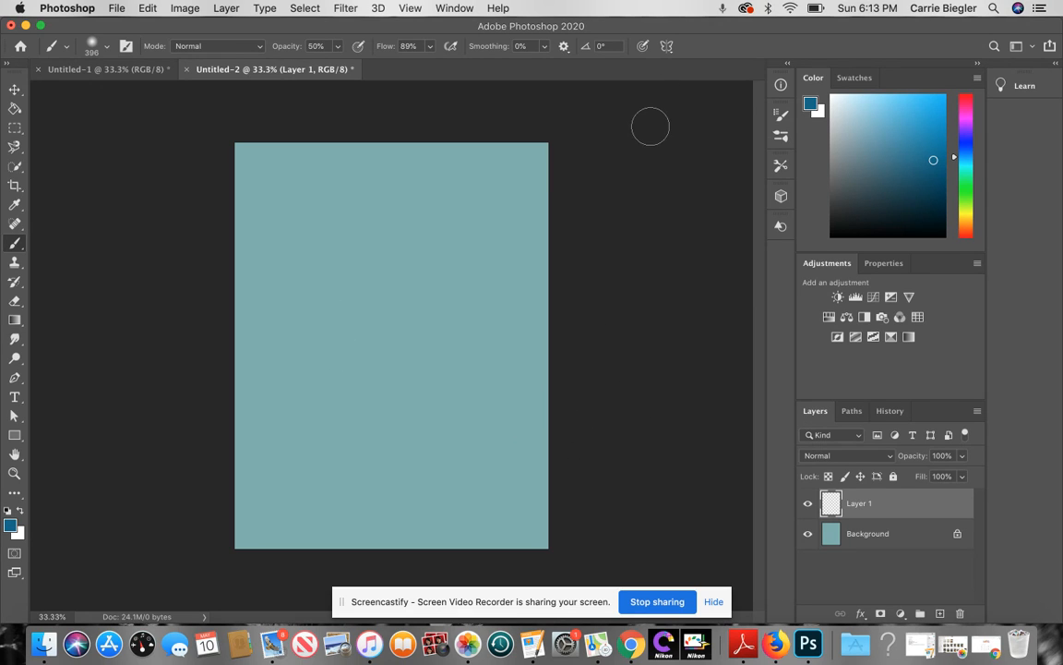
left_click(667, 46)
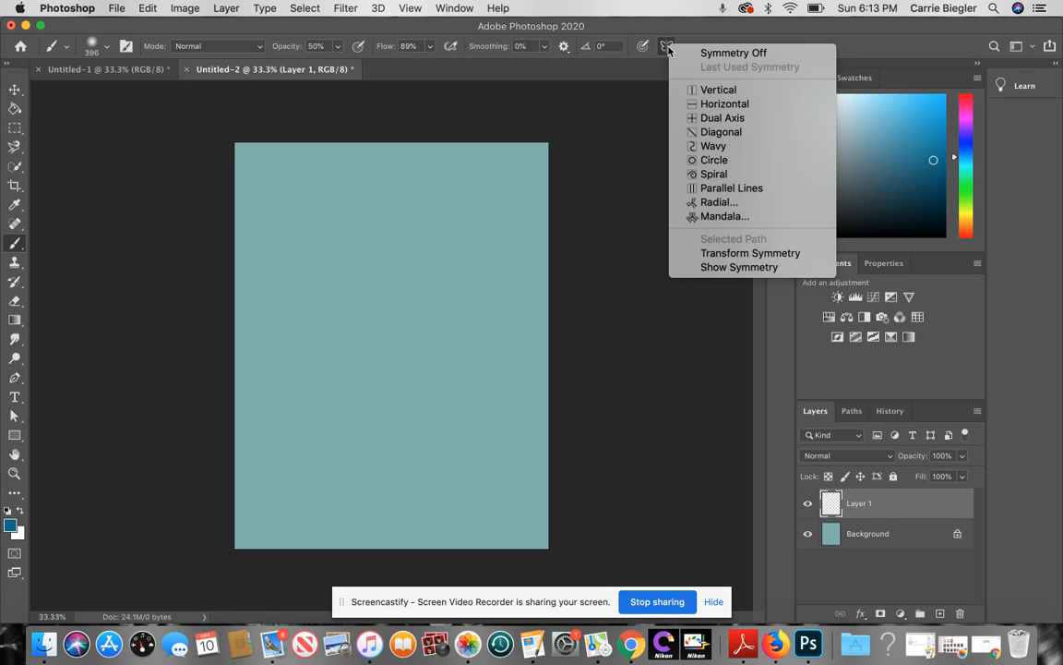
left_click(742, 220)
left_click(512, 317)
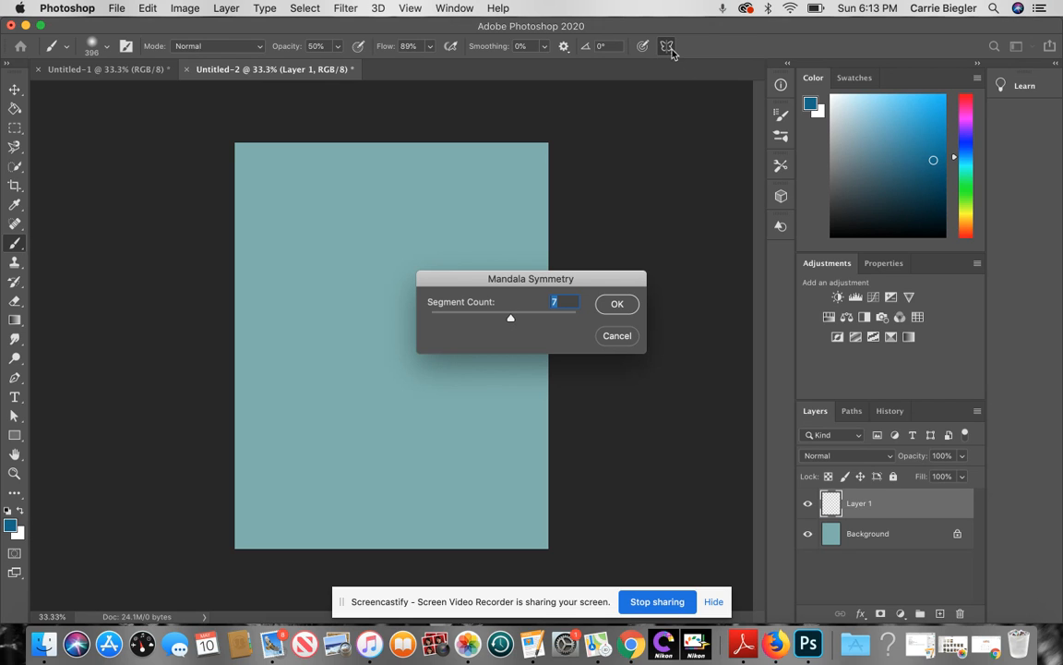
left_click(615, 336)
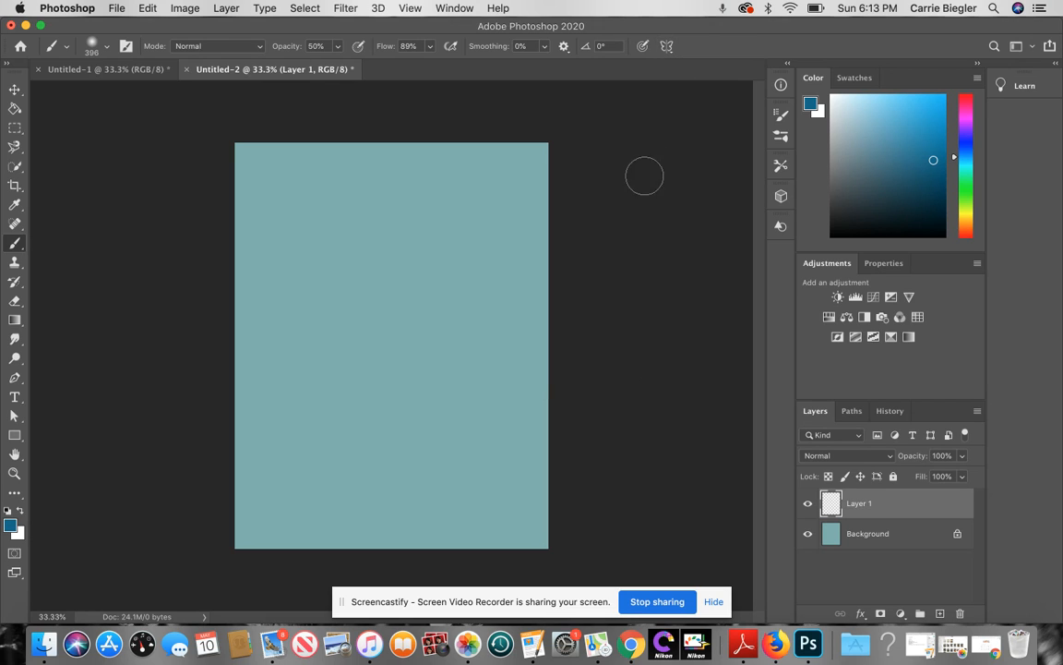
left_click(666, 45)
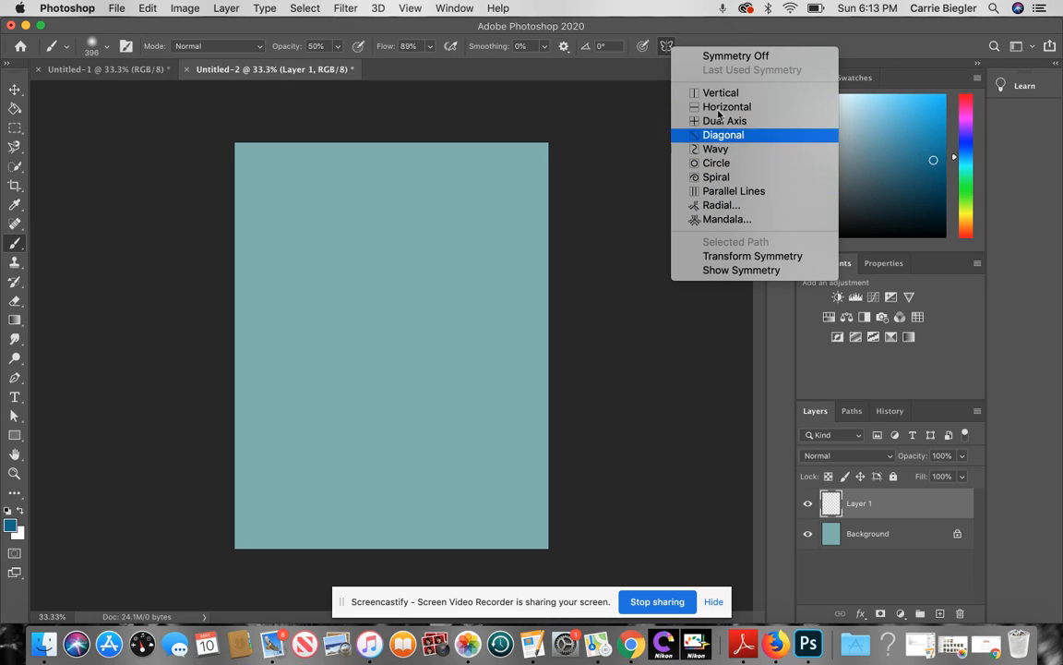
left_click(734, 219)
left_click(510, 318)
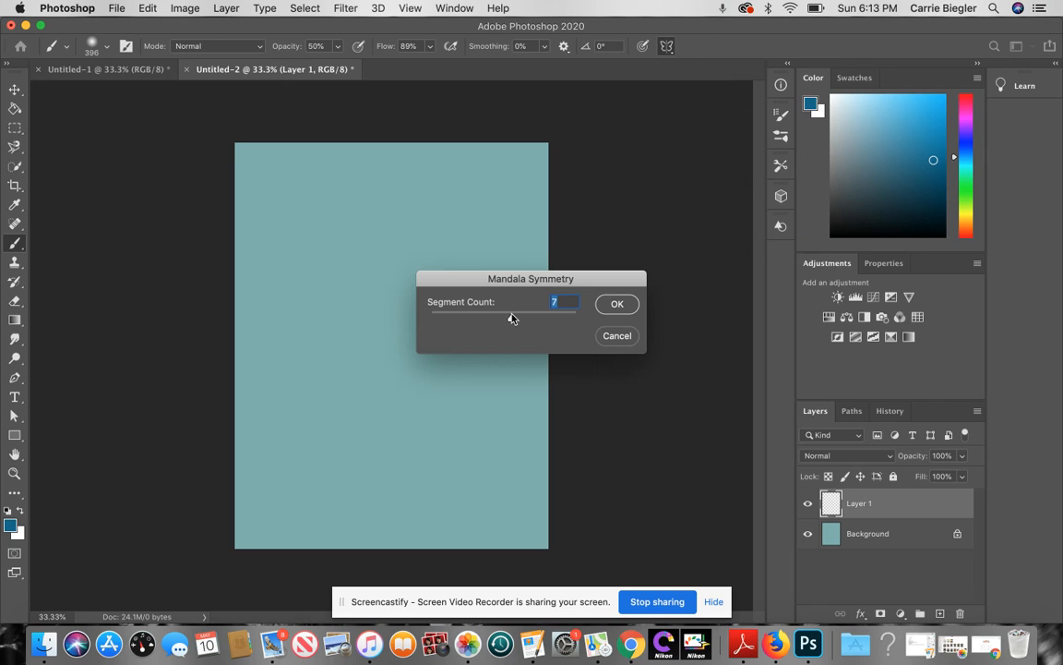
Step: Confirm the 7-segment mandala and stretch its guide across the teal page, slightly above centre
left_click(617, 305)
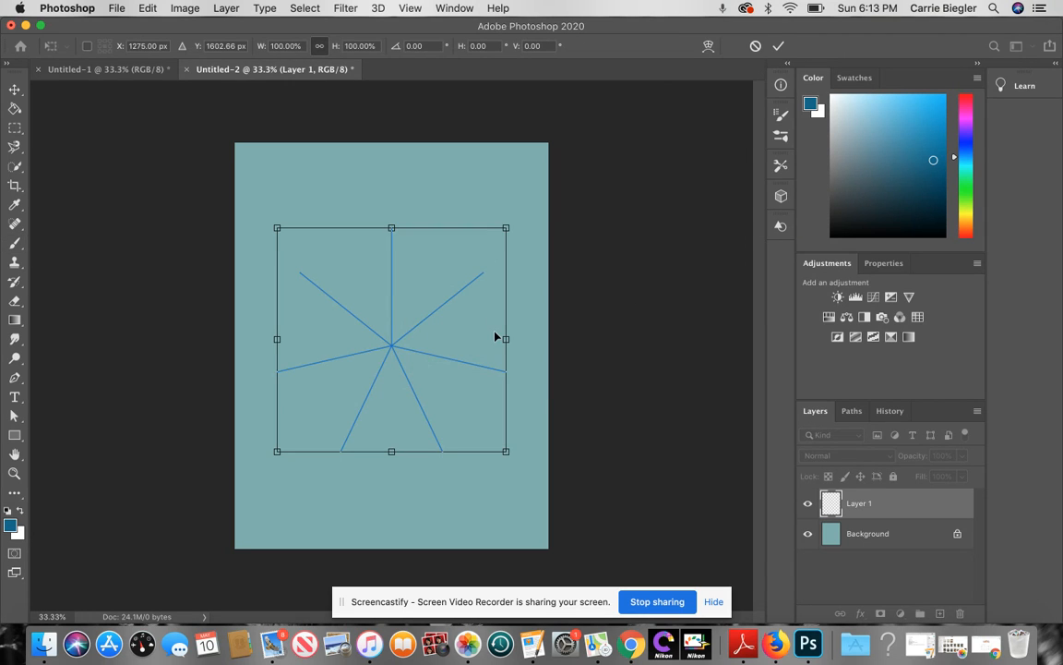
left_click_drag(505, 228, 588, 158)
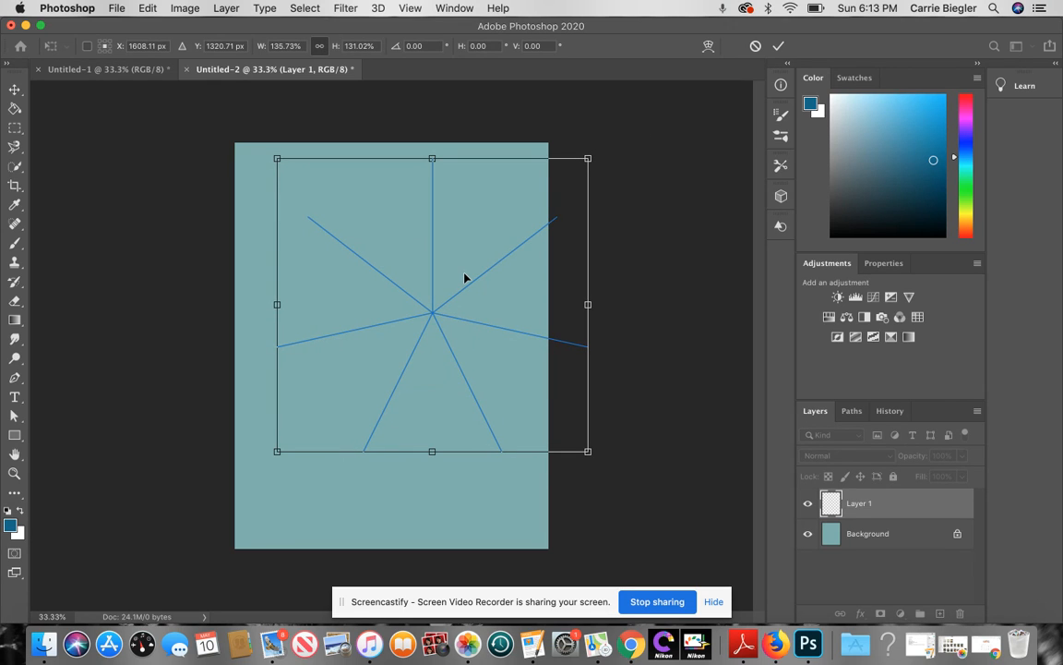
left_click_drag(464, 277, 426, 294)
left_click_drag(548, 452, 590, 508)
left_click_drag(408, 389, 398, 392)
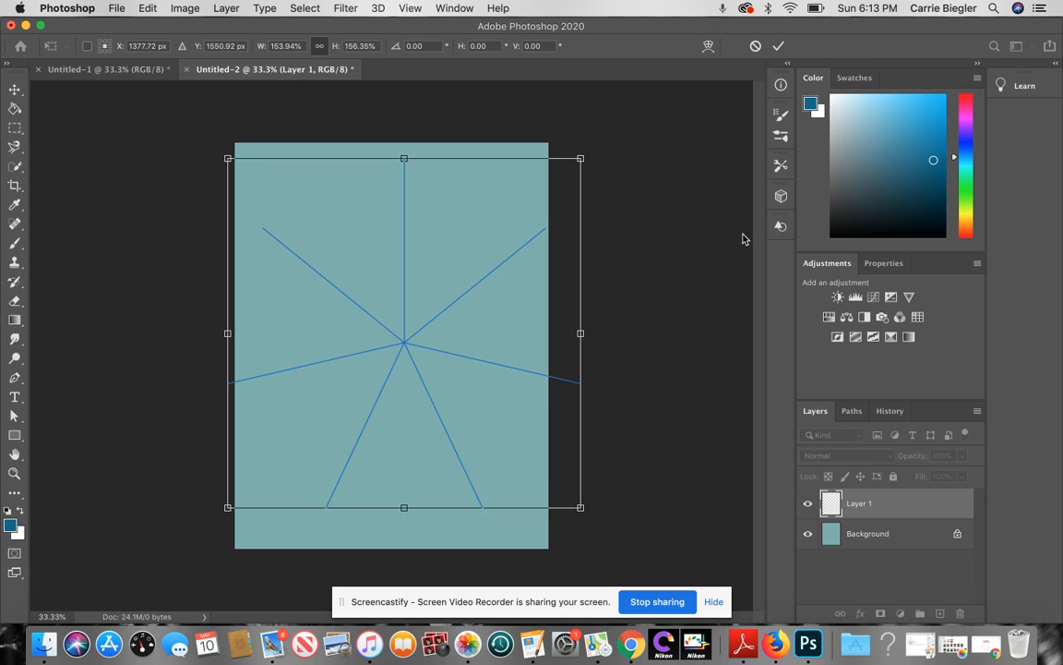
left_click(780, 46)
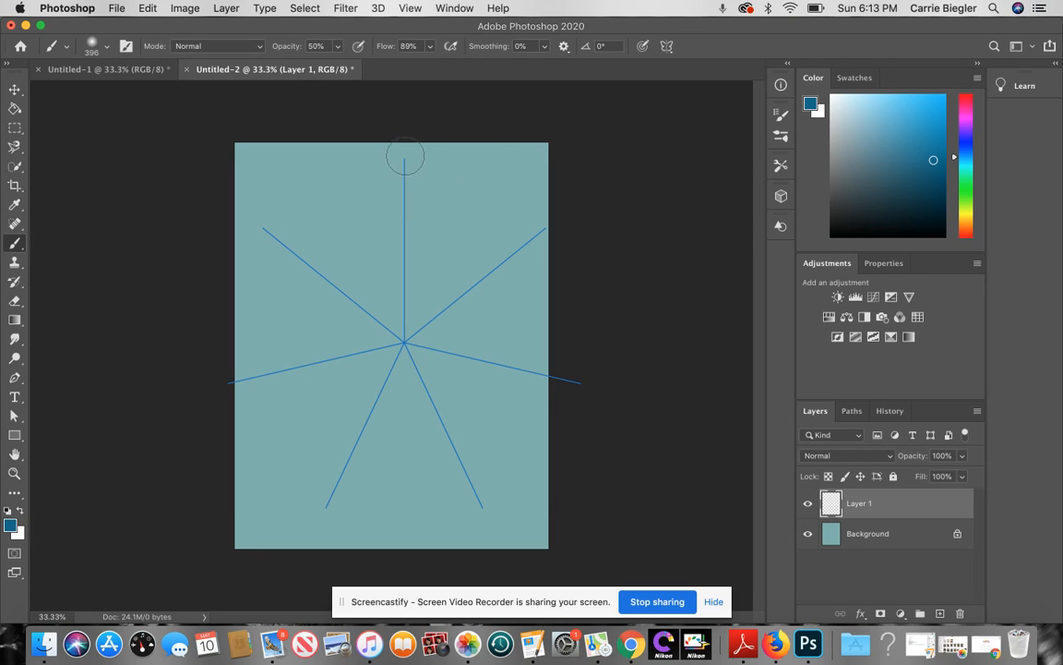
Step: Paint soft blue spokes along the seven symmetry lines, then hide the symmetry guides
left_click_drag(401, 161, 404, 327)
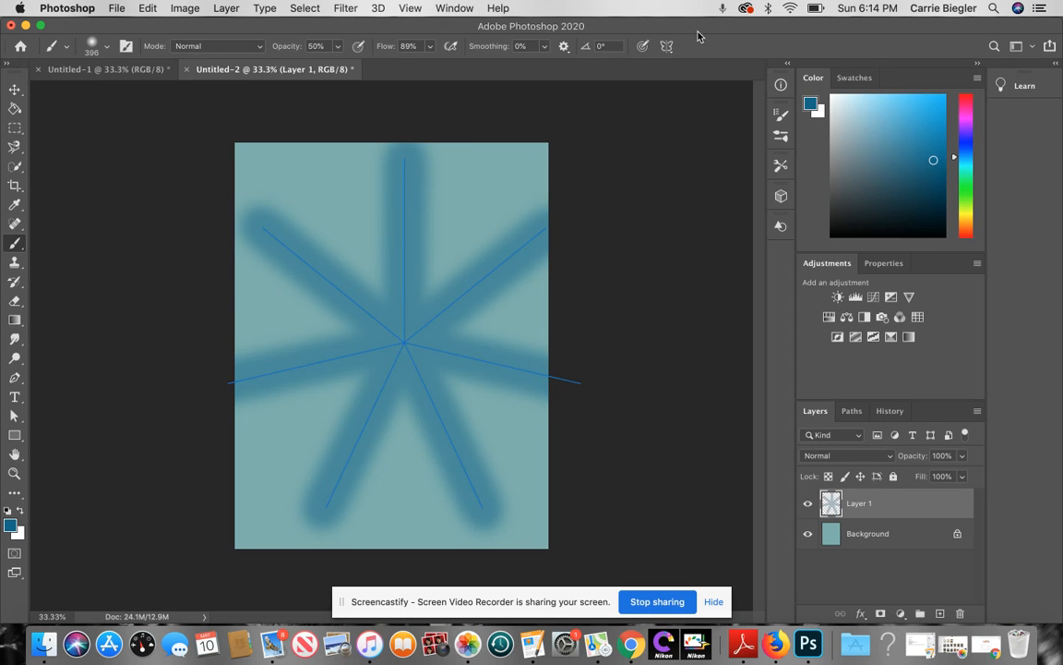
left_click(666, 47)
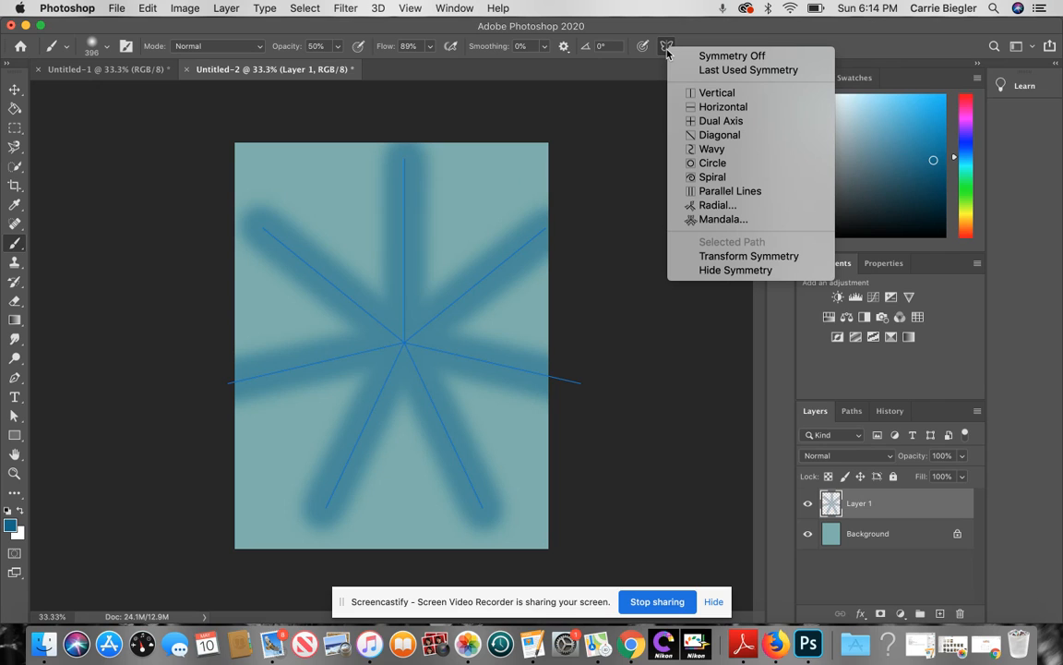
left_click(687, 271)
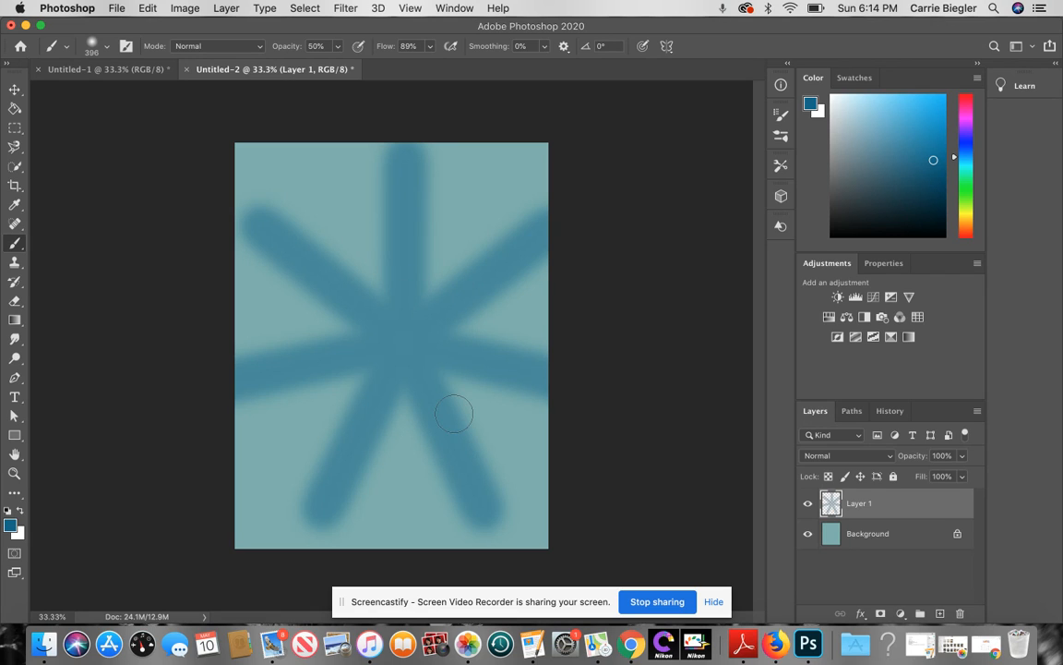
Step: Pick the Kyle's Paintbox Wet Blender 50 smudge brush from the brush presets
left_click(65, 50)
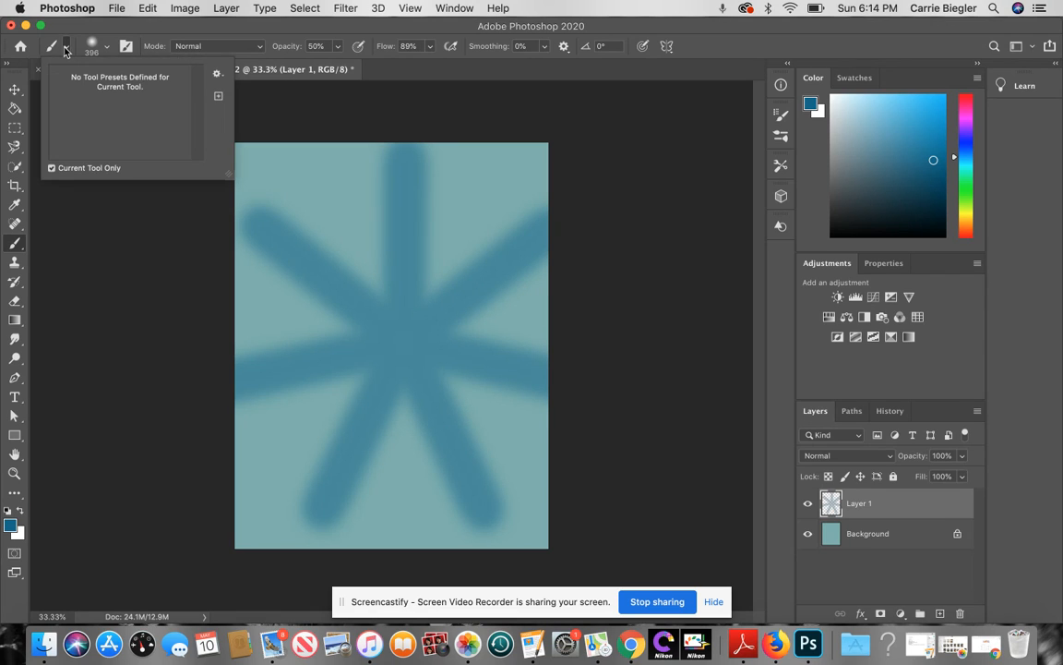
left_click(52, 47)
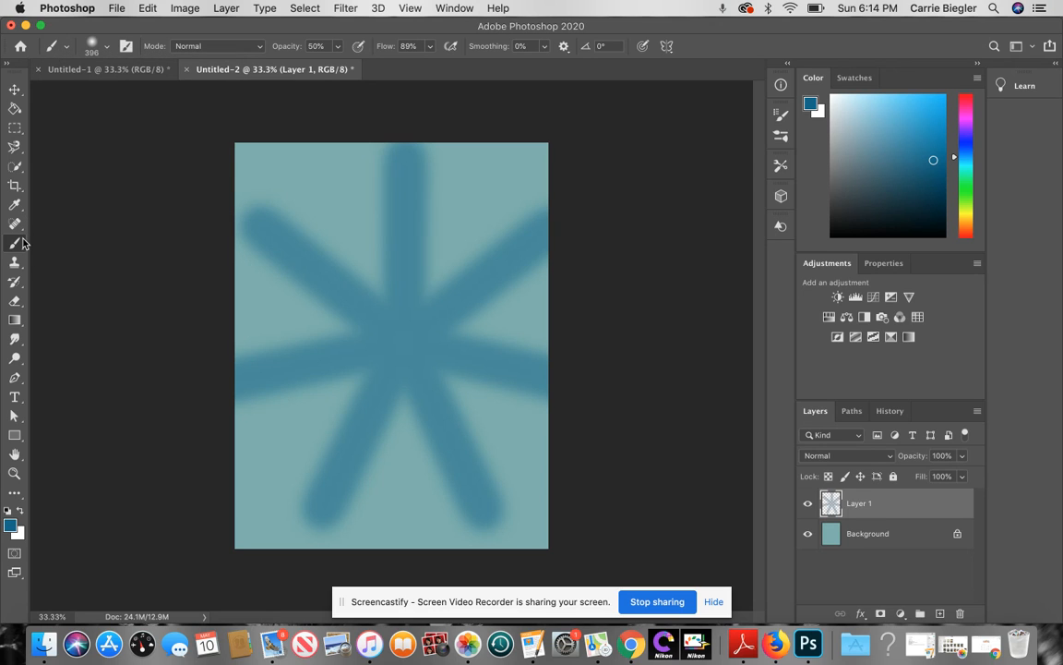
left_click(781, 136)
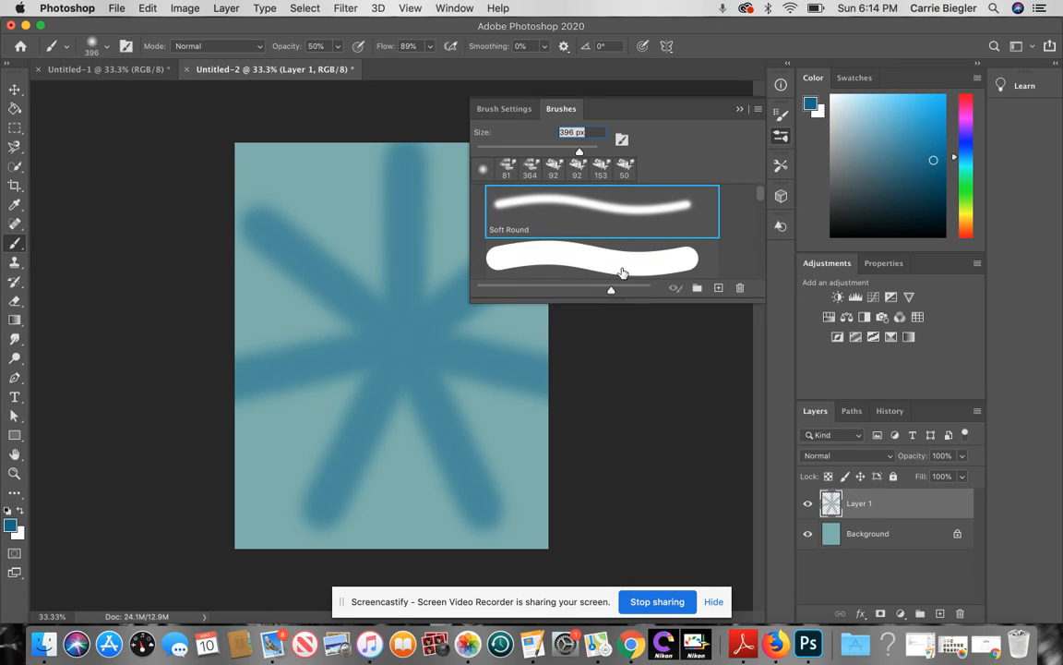
scroll(622, 273, "down", 2)
scroll(622, 273, "down", 2)
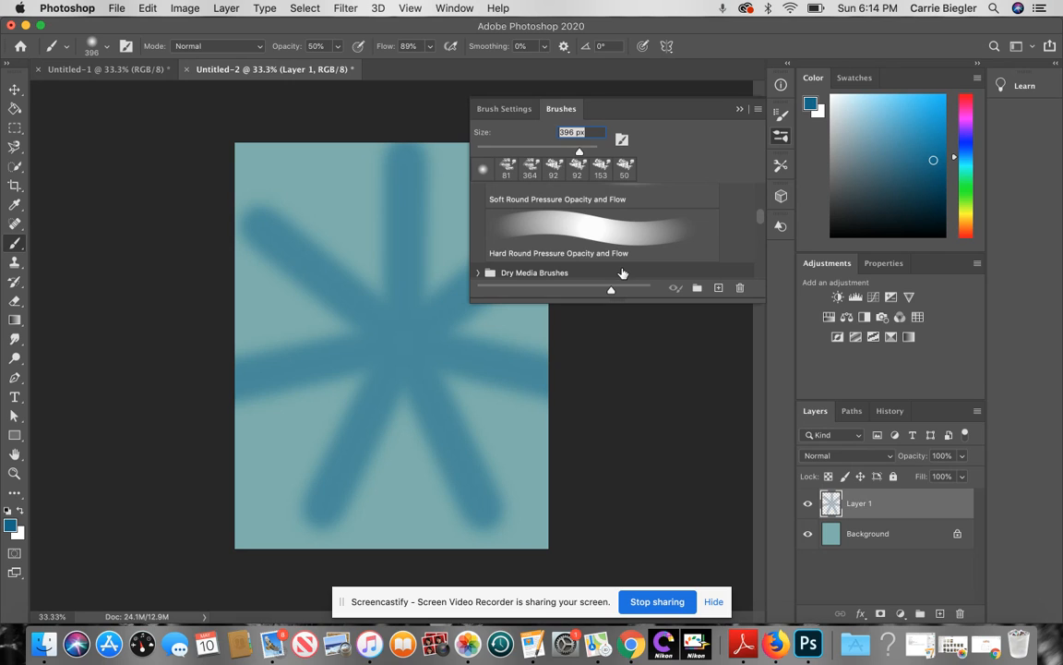
scroll(647, 240, "down", 3)
scroll(653, 232, "down", 1)
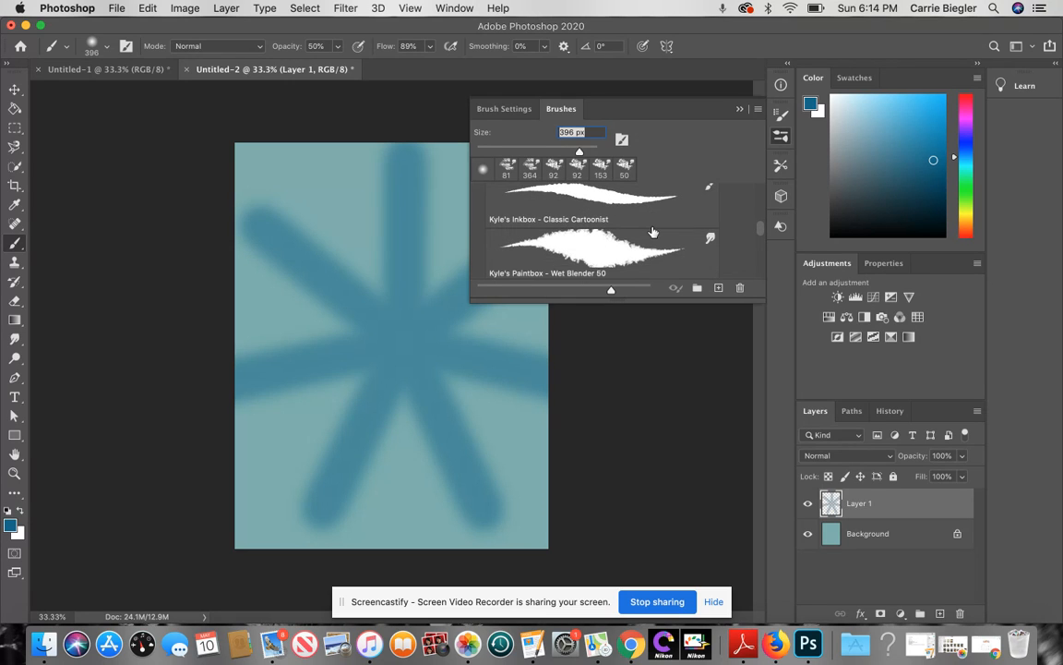
left_click(594, 240)
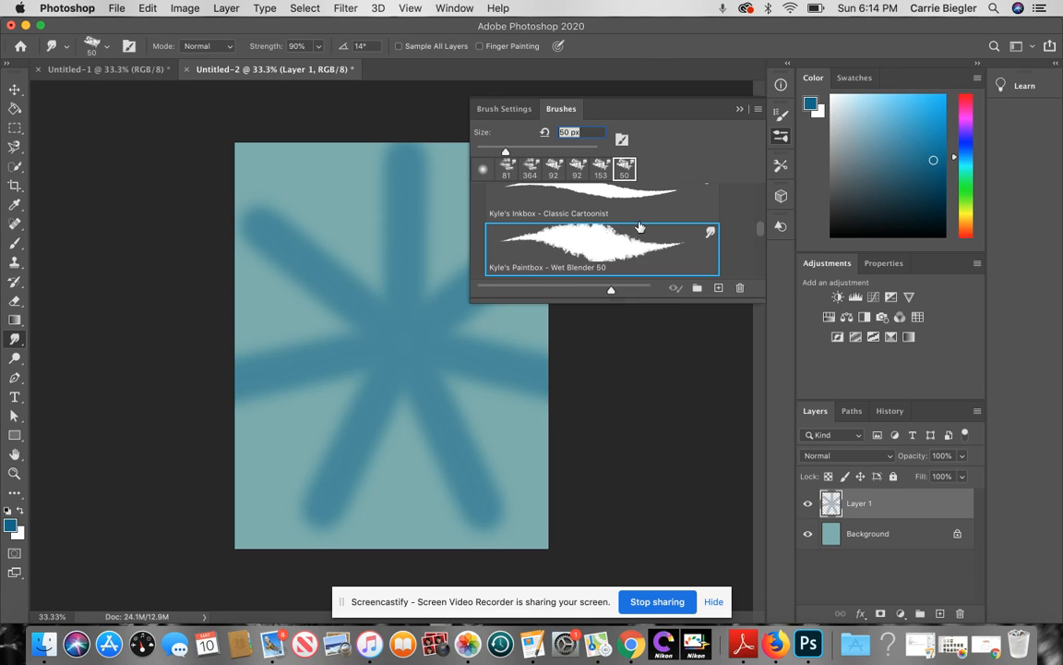
Step: Test the brush at 316 px and 67% strength on the spokes, then undo the smudge
left_click(100, 45)
left_click(158, 92)
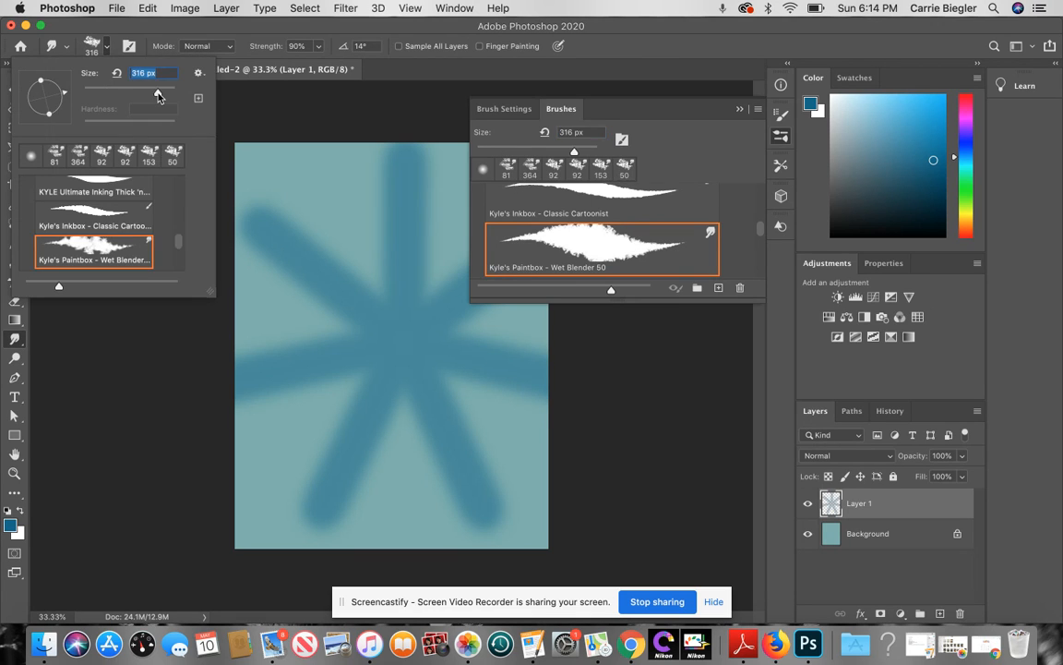
left_click(318, 48)
left_click(303, 64)
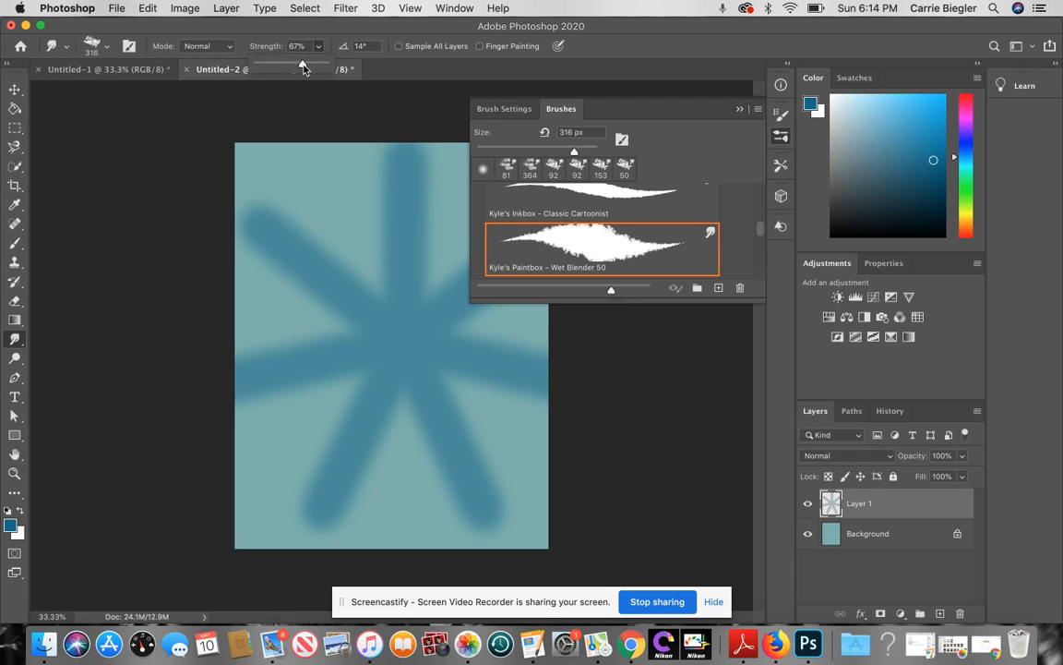
left_click(328, 272)
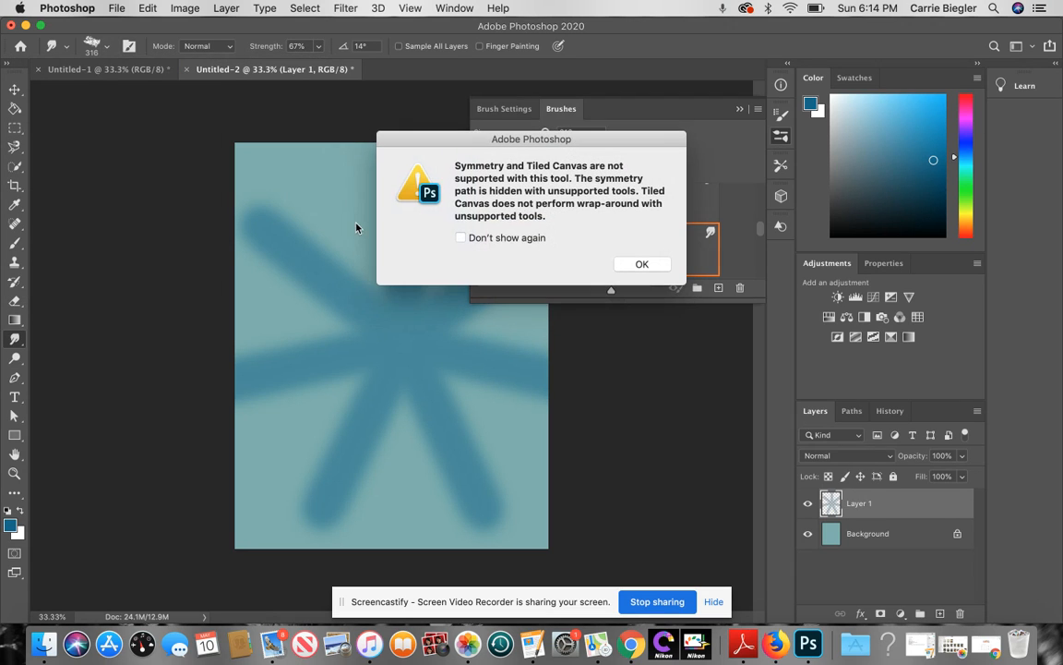
left_click(655, 264)
mouse_move(364, 292)
left_mouse_down()
mouse_move(378, 285)
mouse_move(352, 291)
left_mouse_up()
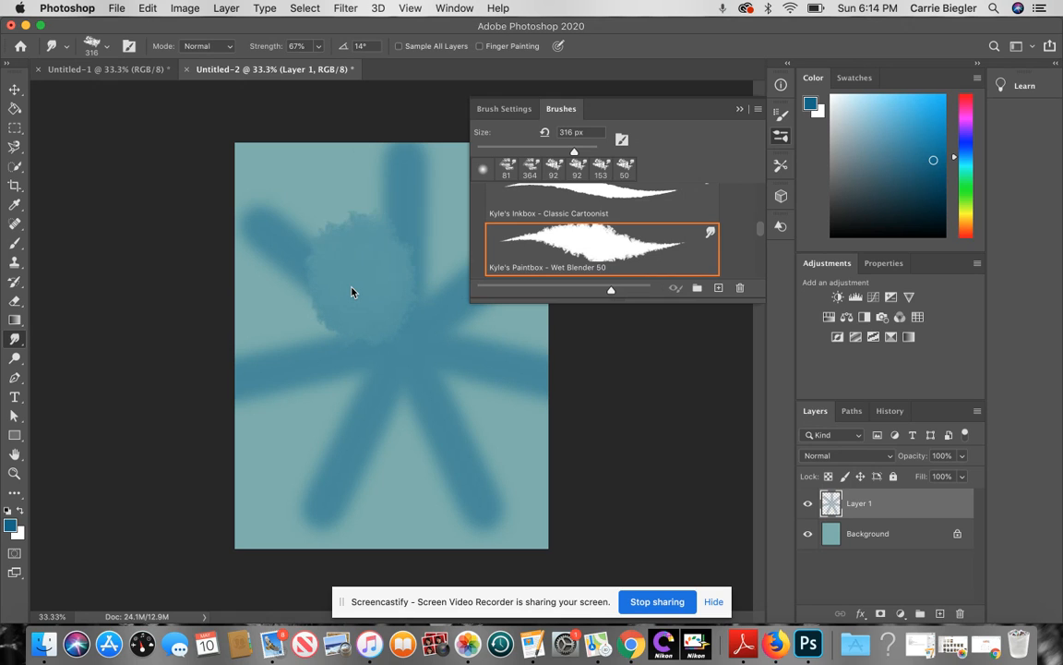
left_click(740, 108)
key("super+z")
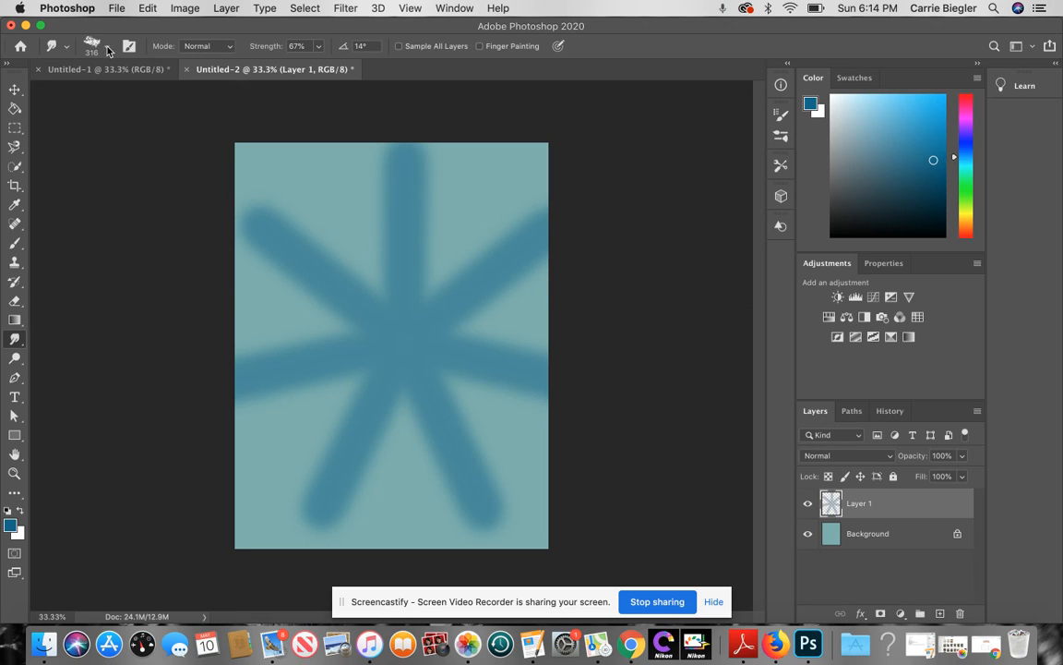
Step: Set the smudge brush to 76 px size and 33% strength
left_click(99, 46)
left_click(118, 91)
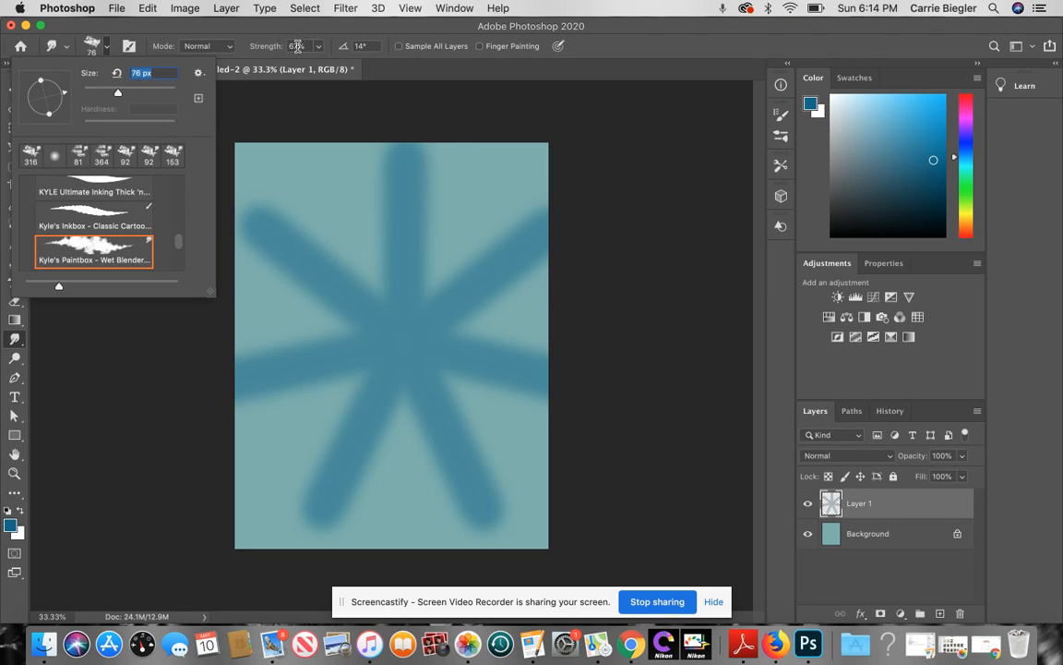
left_click(318, 46)
left_click(295, 64)
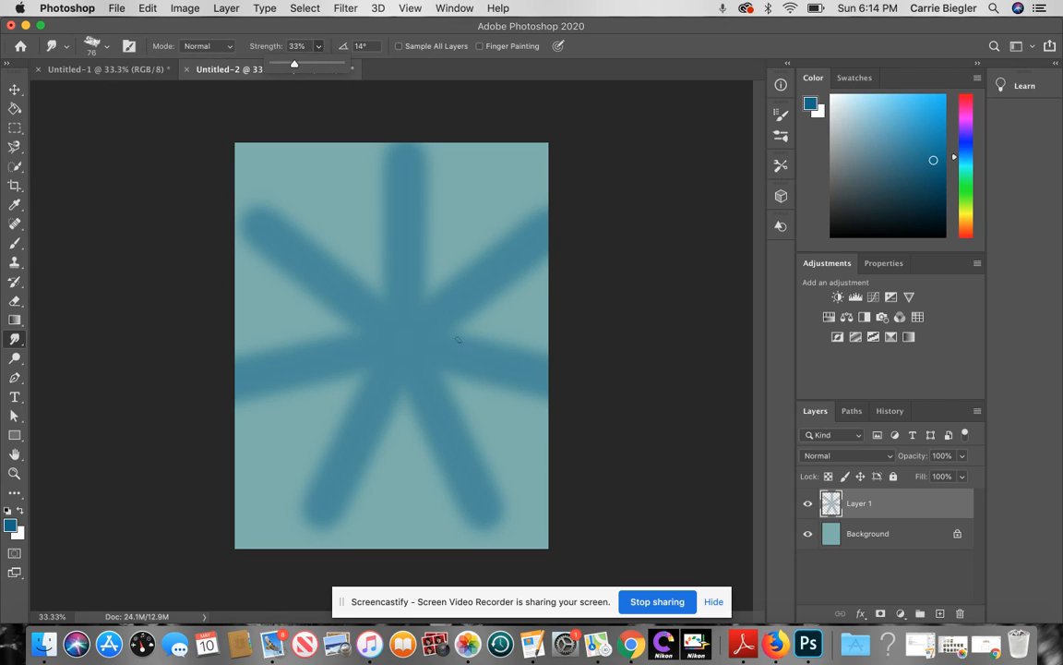
Step: Smudge streaks outward from the top and upper-right star arms
left_click_drag(416, 279, 464, 213)
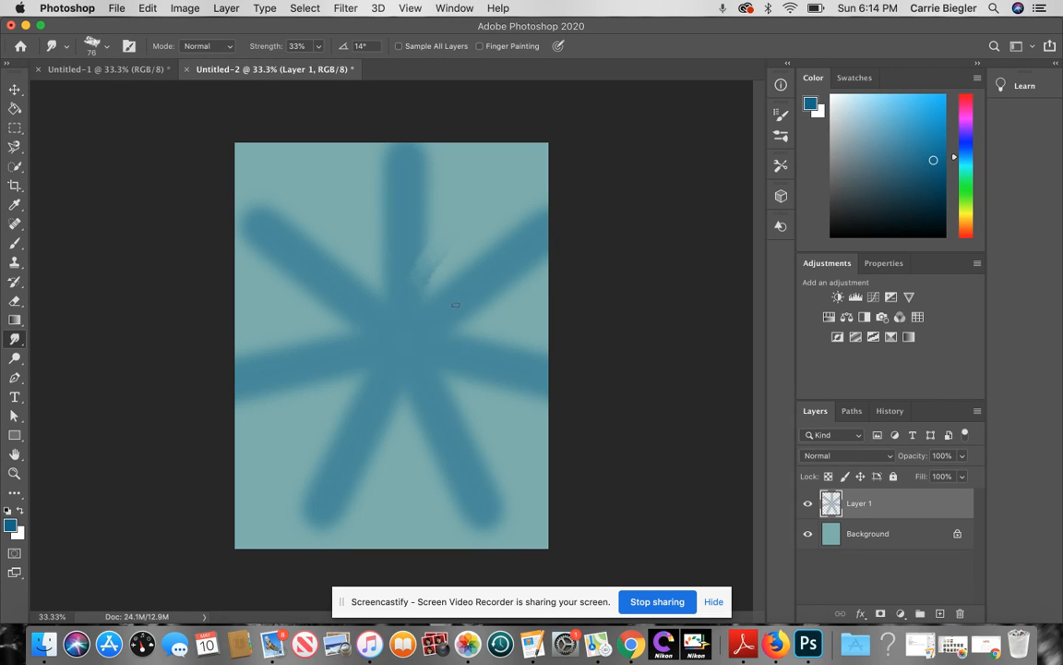
left_click_drag(459, 277, 490, 226)
left_click_drag(423, 216, 470, 146)
mouse_move(391, 287)
left_mouse_down()
mouse_move(371, 228)
mouse_move(371, 180)
left_mouse_up()
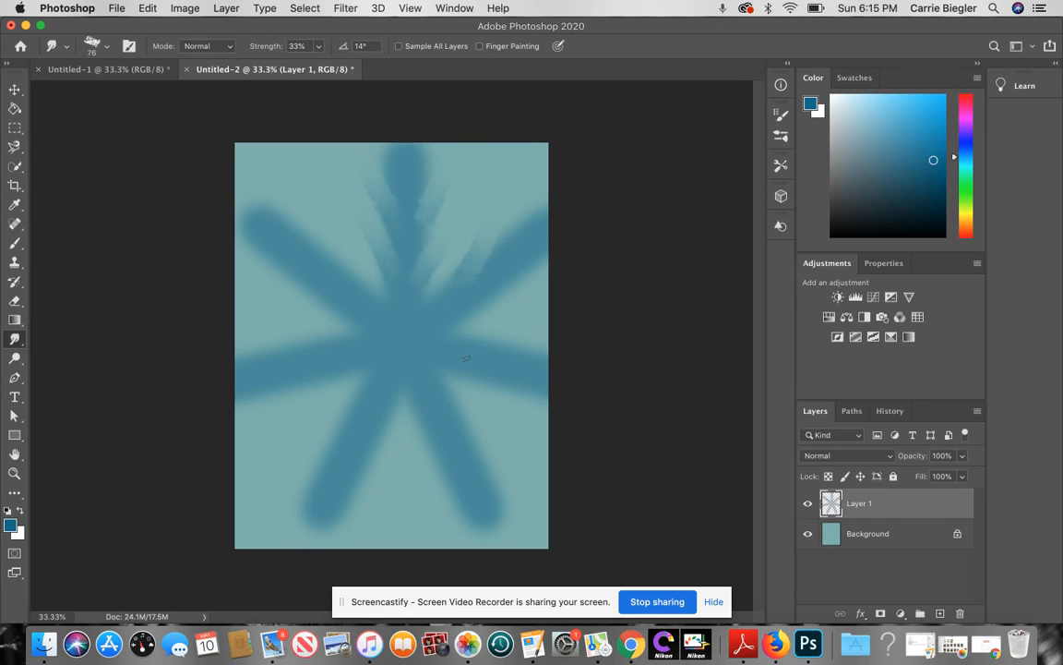
left_click_drag(453, 319, 541, 313)
left_click_drag(480, 300, 577, 285)
Step: Feather the edges of the upper-left, left and lower-left arms into streaks
left_click_drag(277, 201, 333, 284)
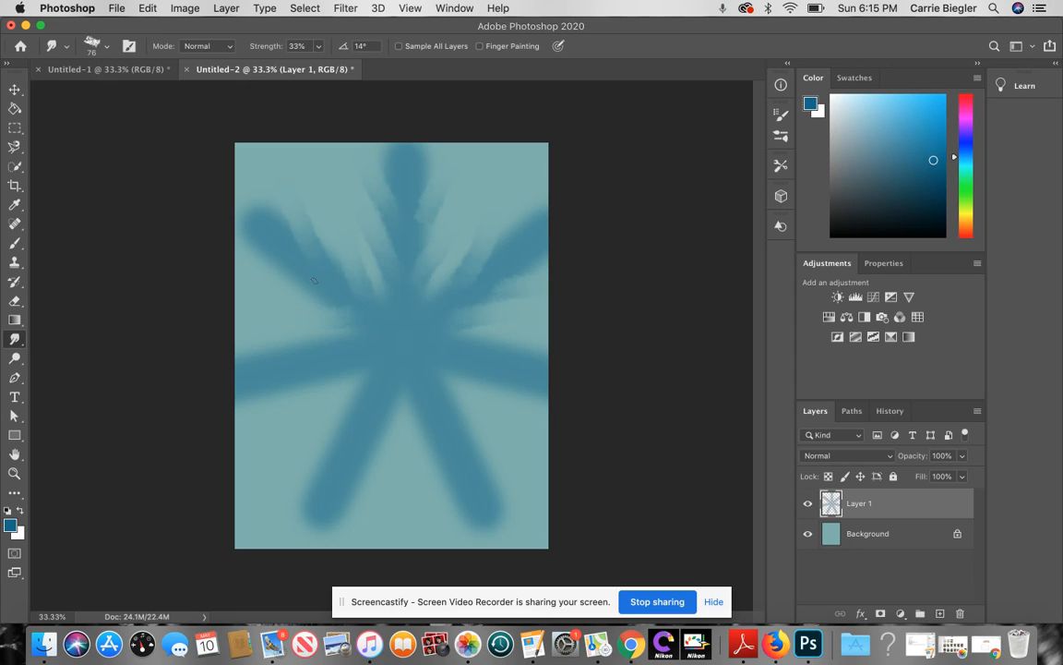
left_click_drag(228, 297, 328, 344)
left_click_drag(223, 325, 202, 293)
mouse_move(314, 371)
left_mouse_down()
mouse_move(287, 394)
mouse_move(224, 403)
left_mouse_up()
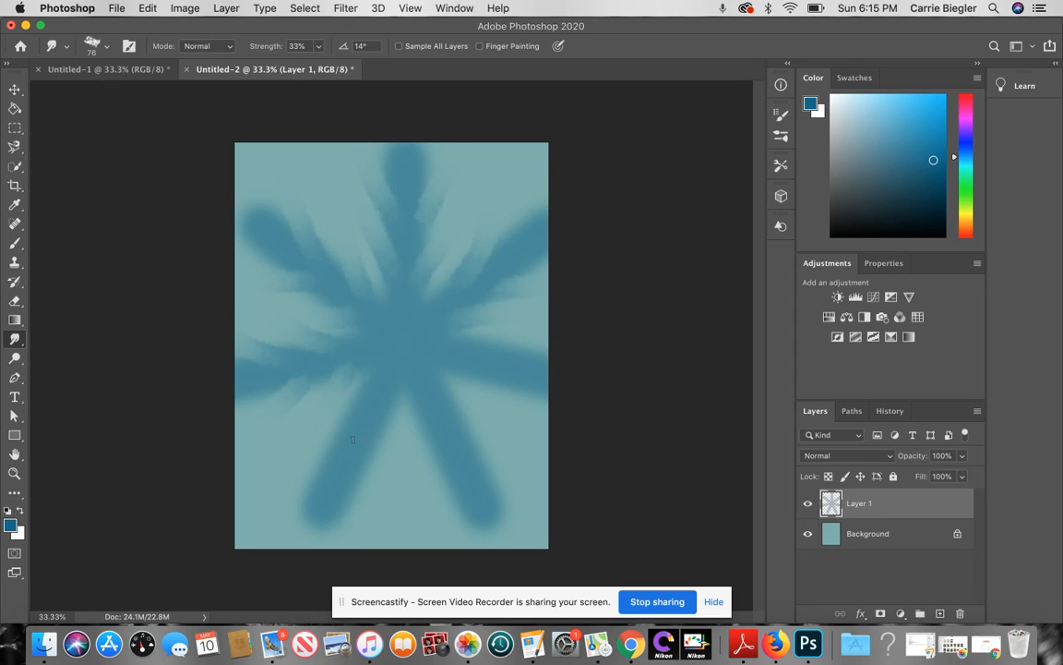
mouse_move(288, 406)
left_mouse_down()
mouse_move(316, 478)
mouse_move(318, 537)
mouse_move(300, 524)
left_mouse_up()
left_click_drag(365, 453, 382, 482)
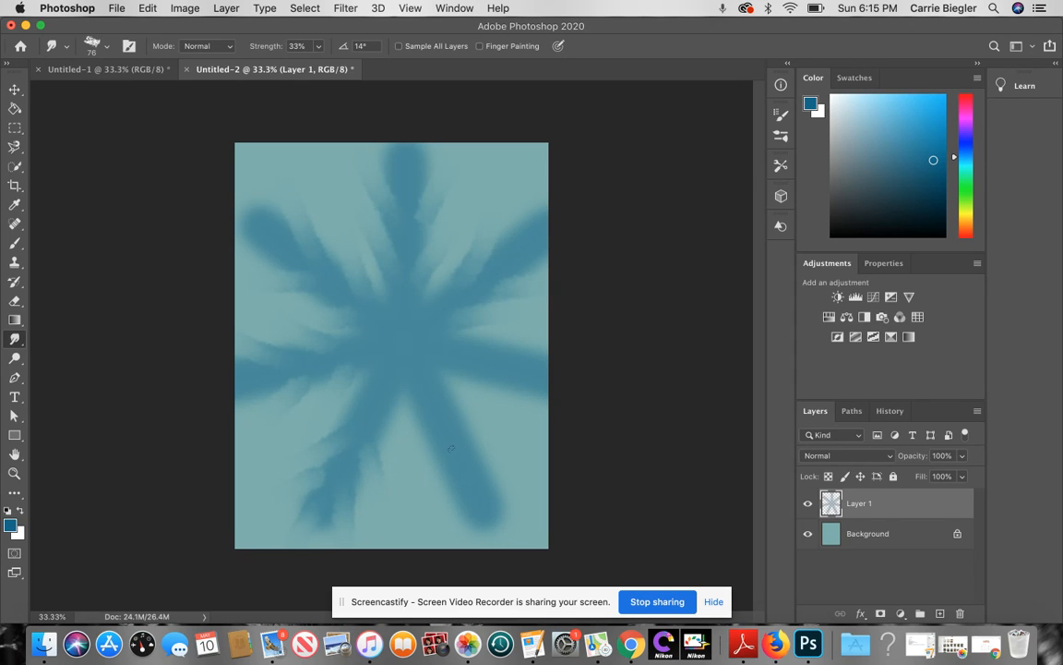
Step: Feather the lower-right and right arms, and push the upper-left and top tips toward the page edges
left_click_drag(441, 434, 422, 469)
left_click_drag(467, 507, 434, 530)
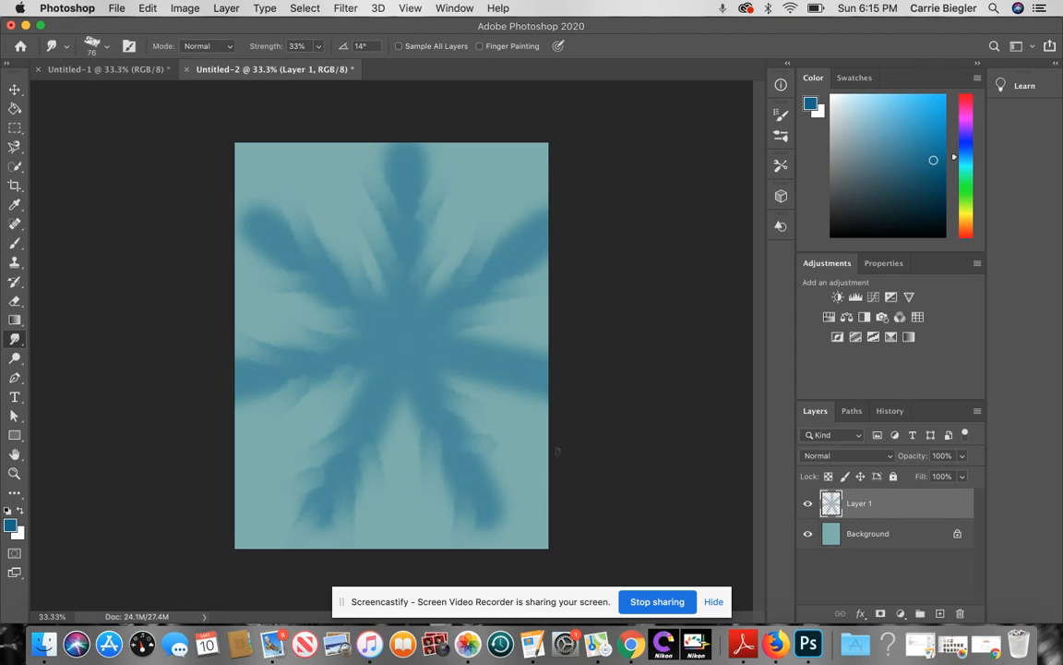
left_click_drag(478, 475, 517, 489)
mouse_move(447, 426)
left_mouse_down()
mouse_move(499, 443)
mouse_move(532, 495)
left_mouse_up()
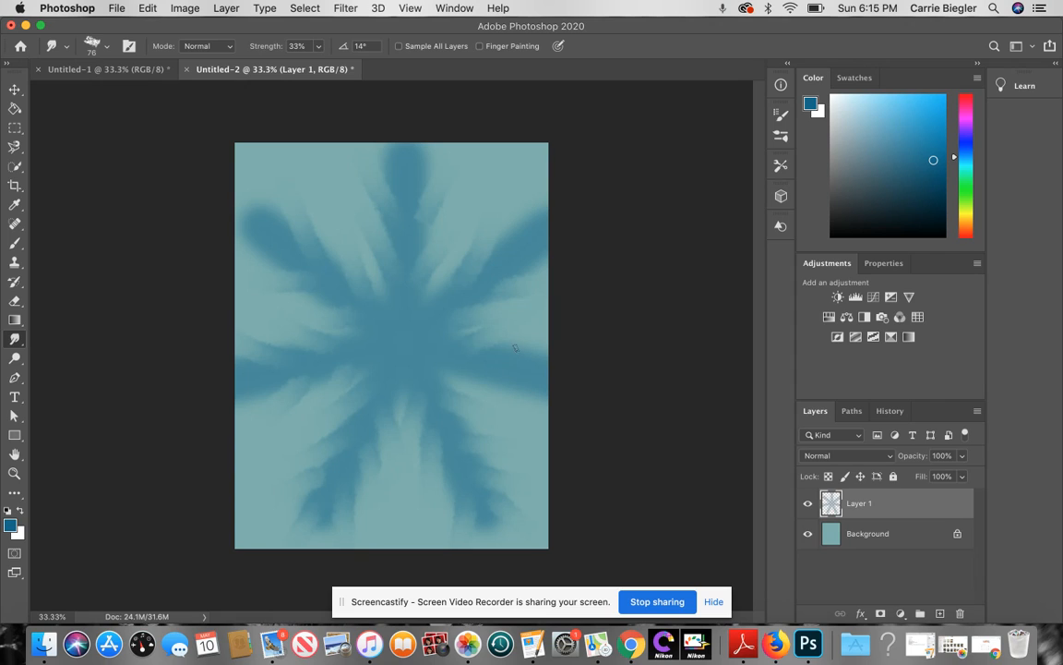
left_click_drag(482, 372, 508, 421)
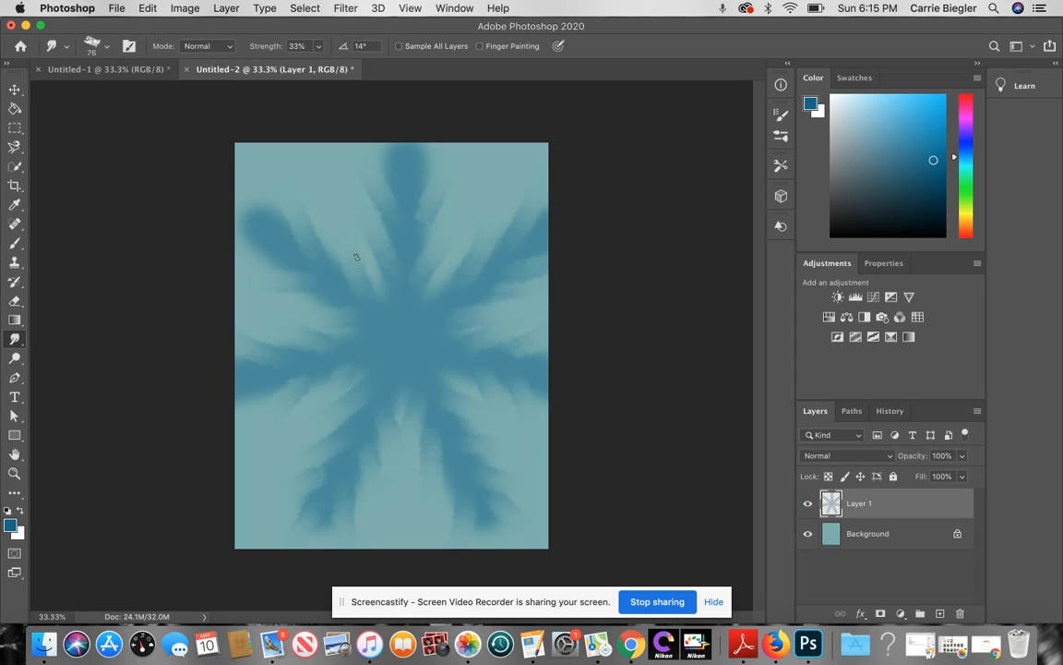
left_click_drag(274, 243, 230, 233)
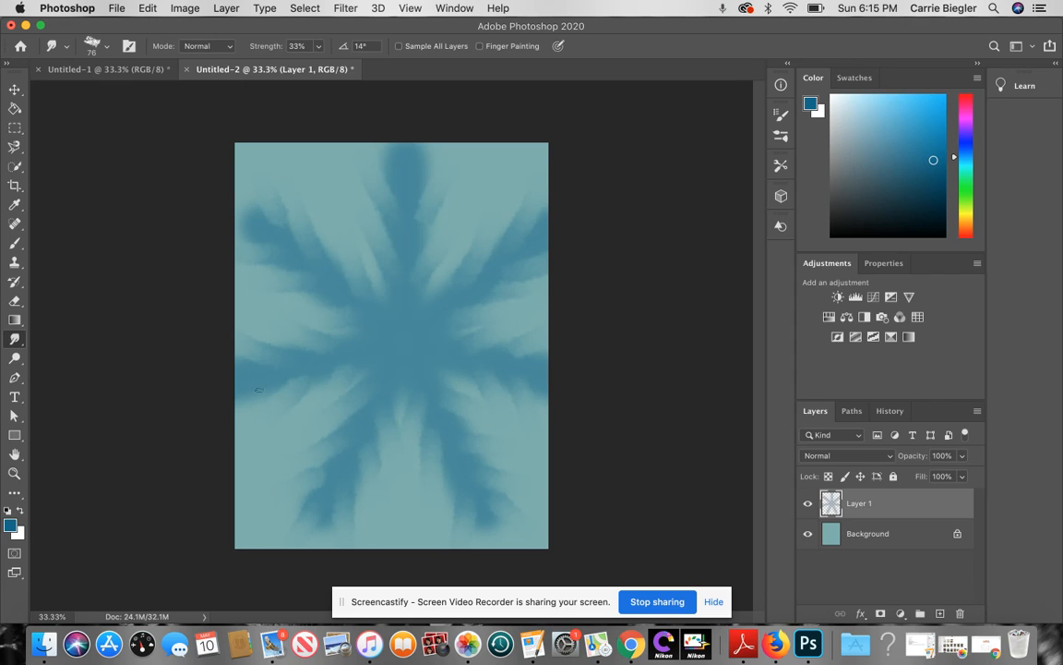
left_click_drag(416, 183, 450, 119)
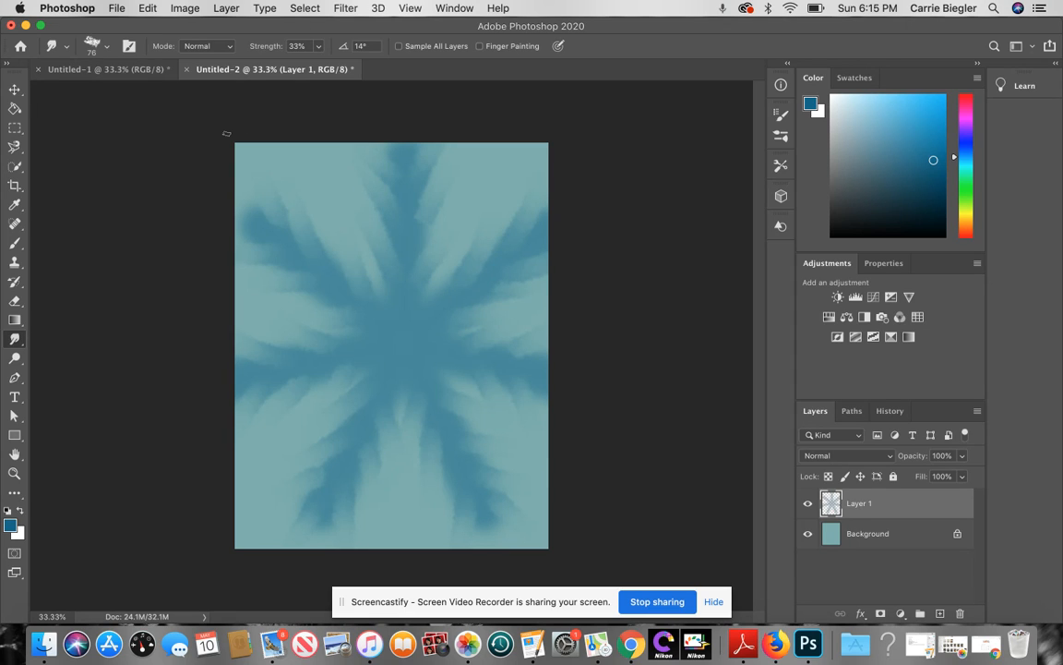
Step: Apply a Layer Style Inner Shadow to Layer 1 with 24 px distance and 55% opacity
left_click(227, 9)
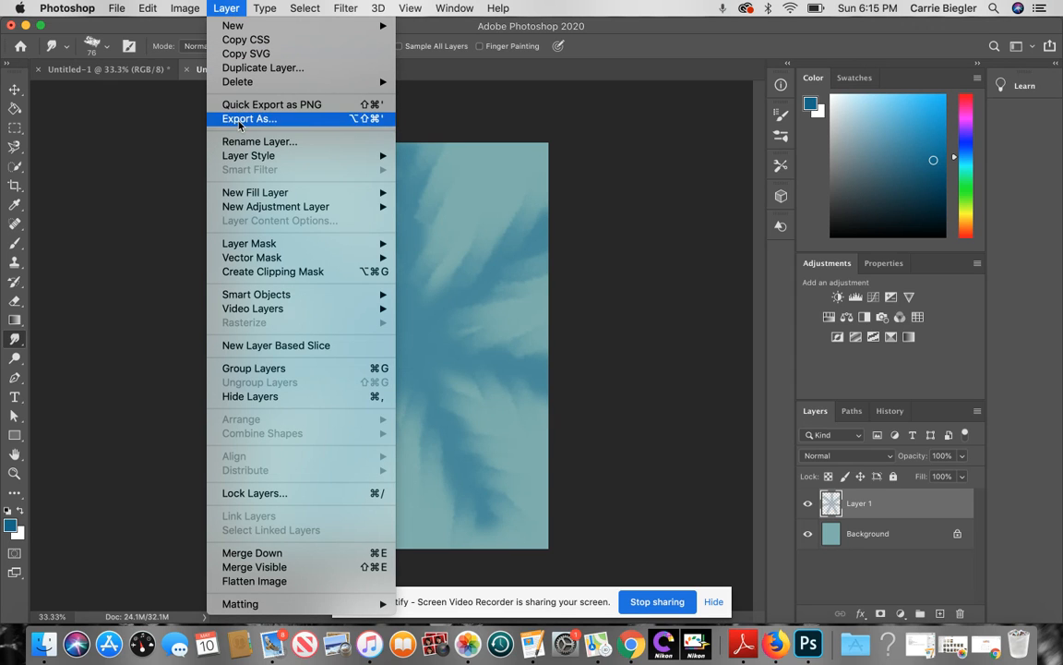
mouse_move(282, 163)
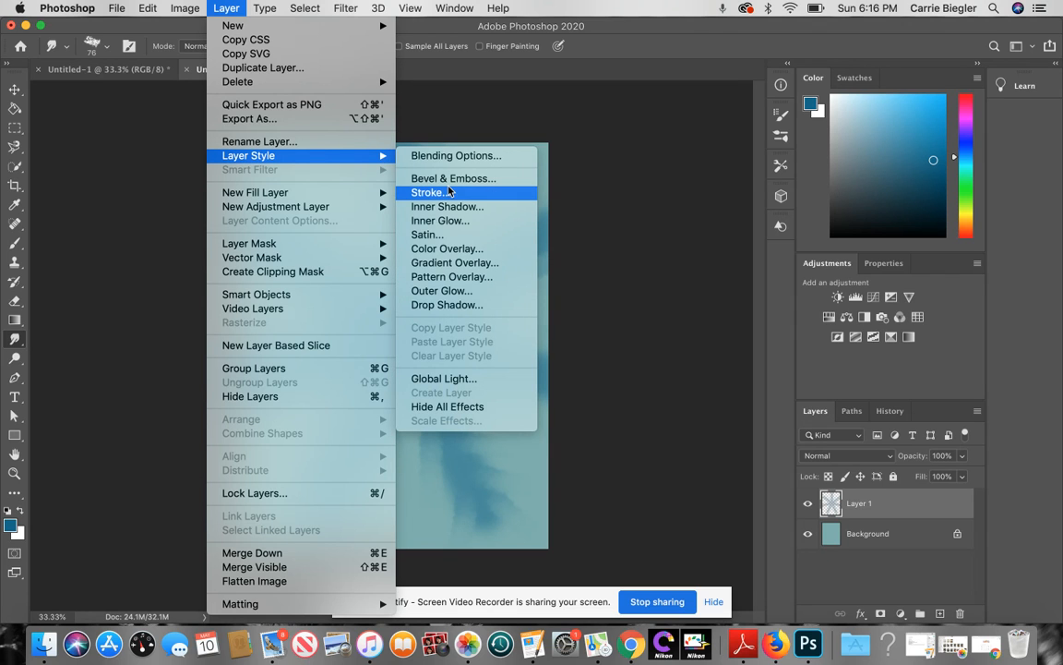
left_click(475, 207)
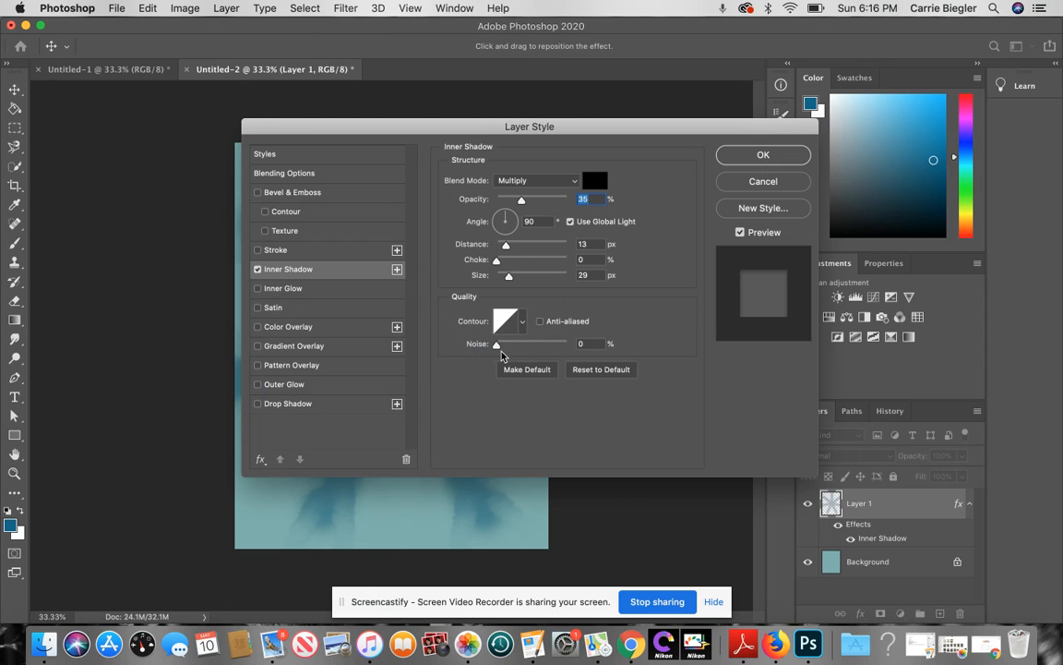
left_click_drag(506, 246, 515, 249)
left_click_drag(521, 201, 536, 202)
left_click(761, 161)
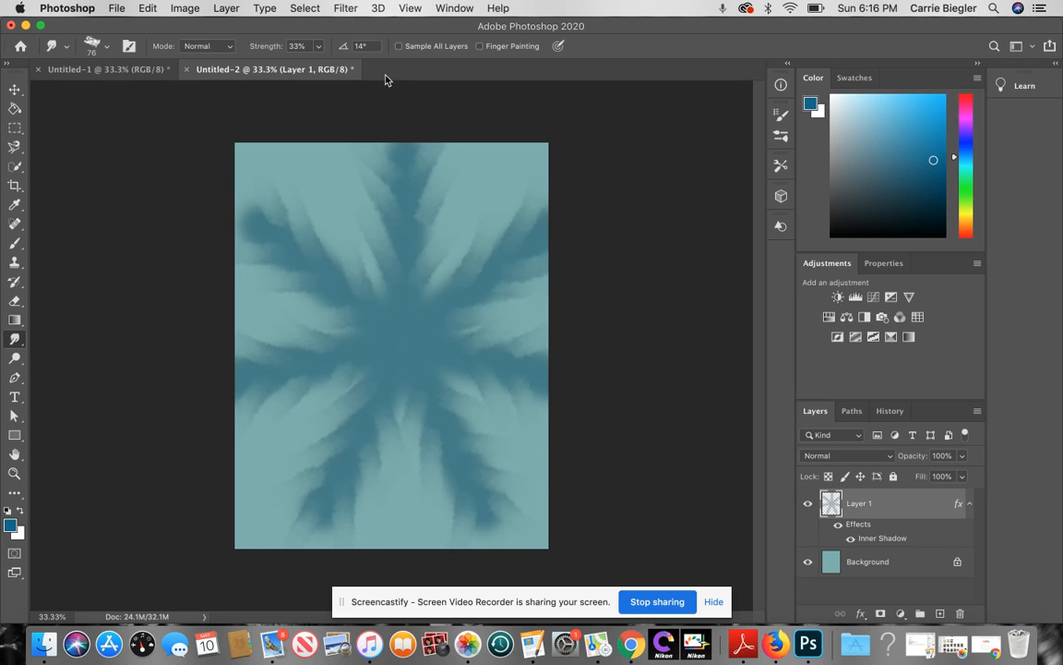
left_click(338, 11)
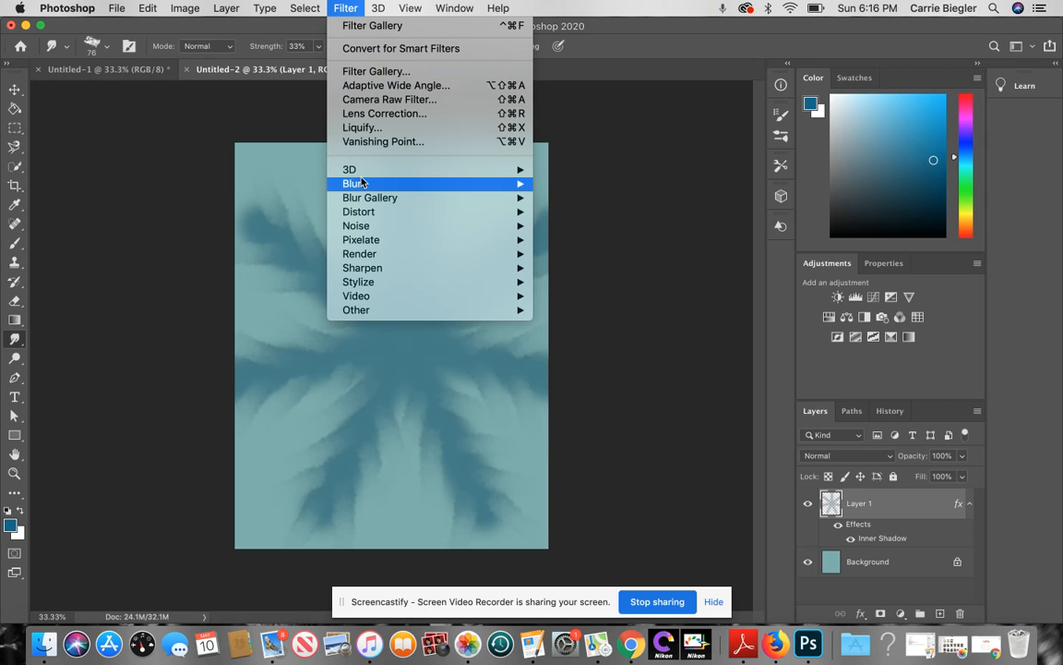
left_click(180, 251)
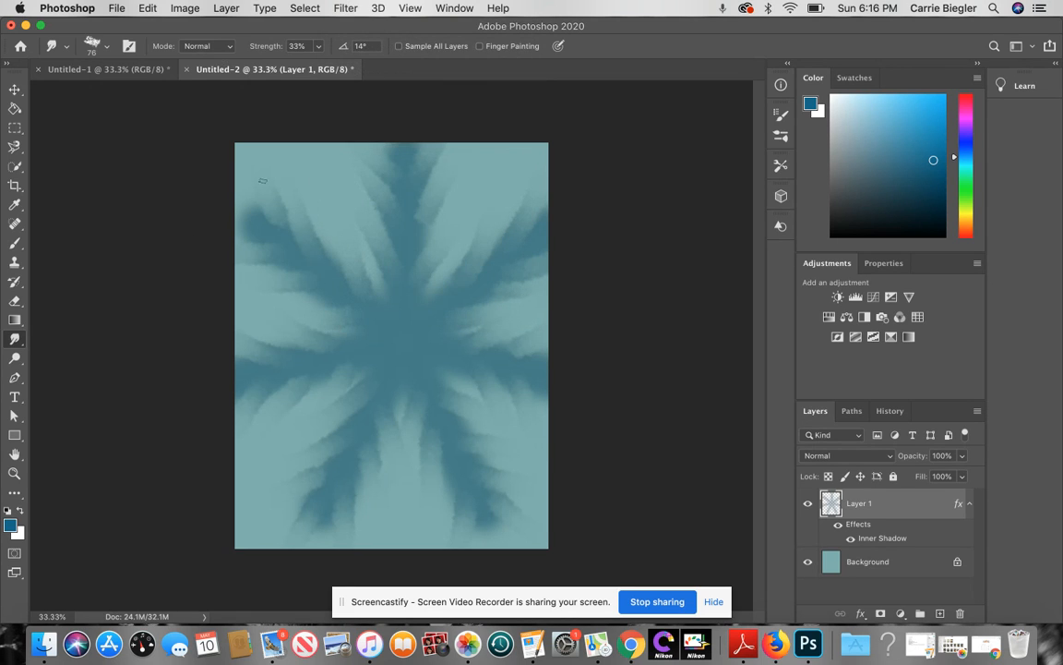
left_click(84, 66)
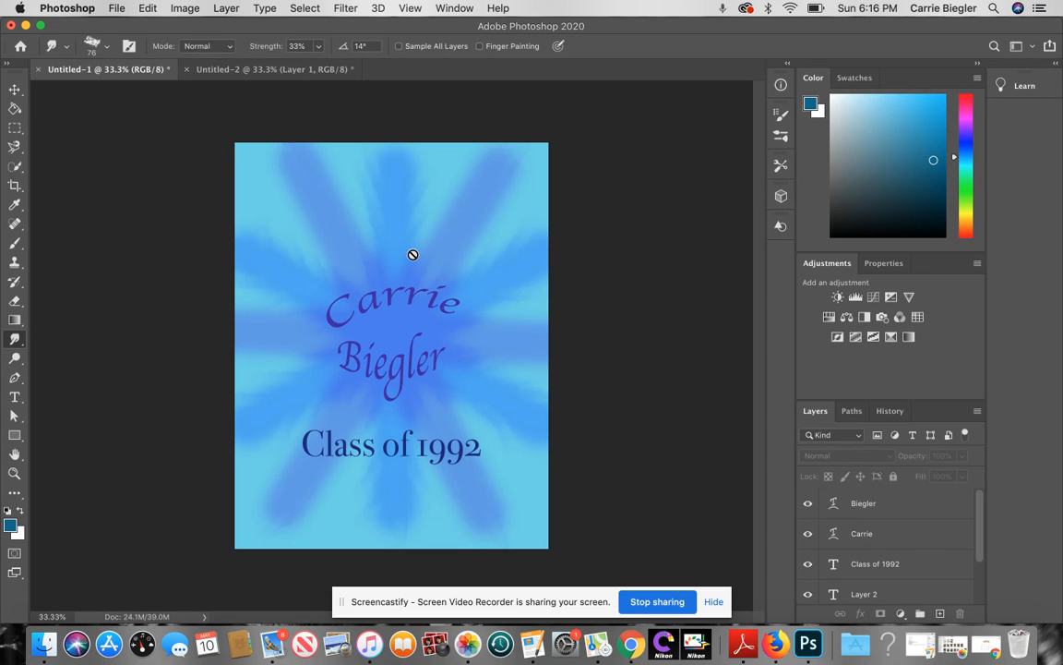
left_click(273, 70)
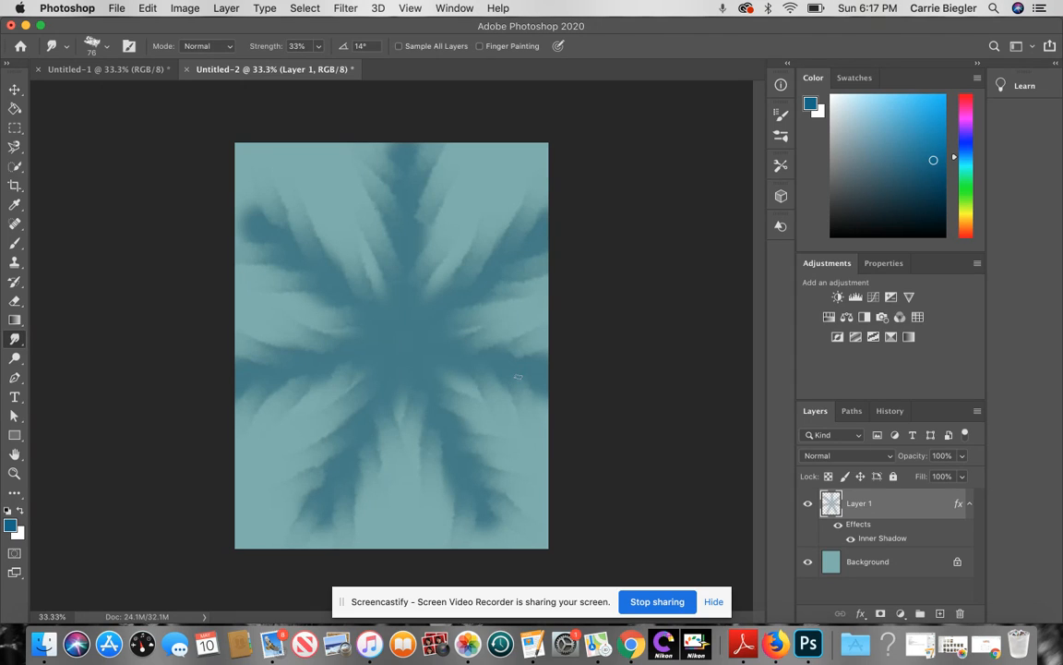
Step: Place a Lorem Ipsum text layer in the upper poster, set in Copperplate and coloured dark navy
left_click(17, 397)
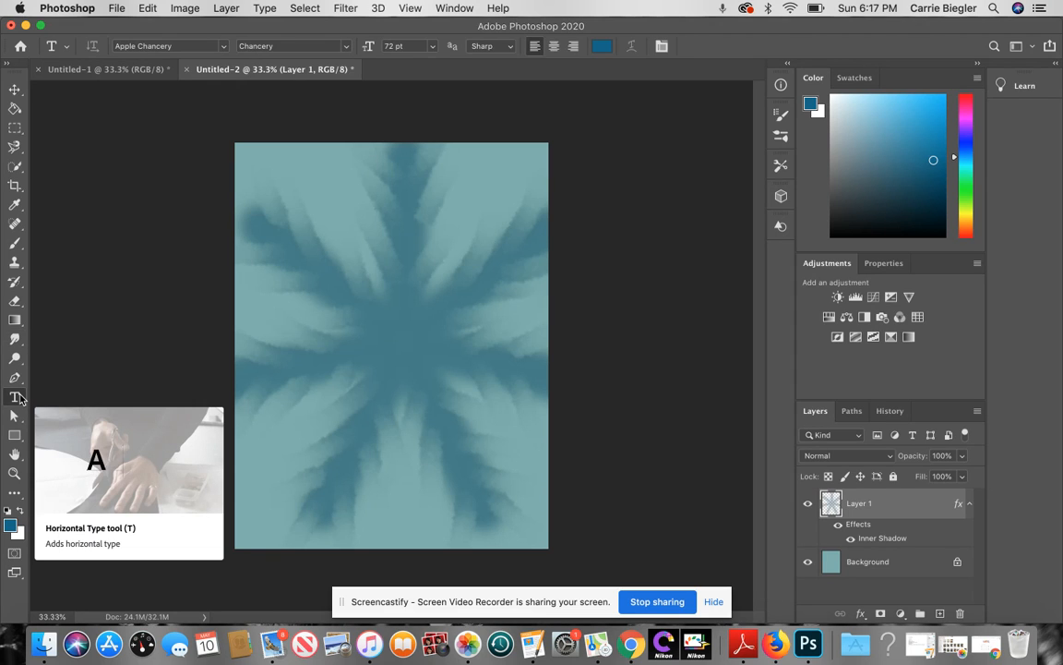
left_click(309, 273)
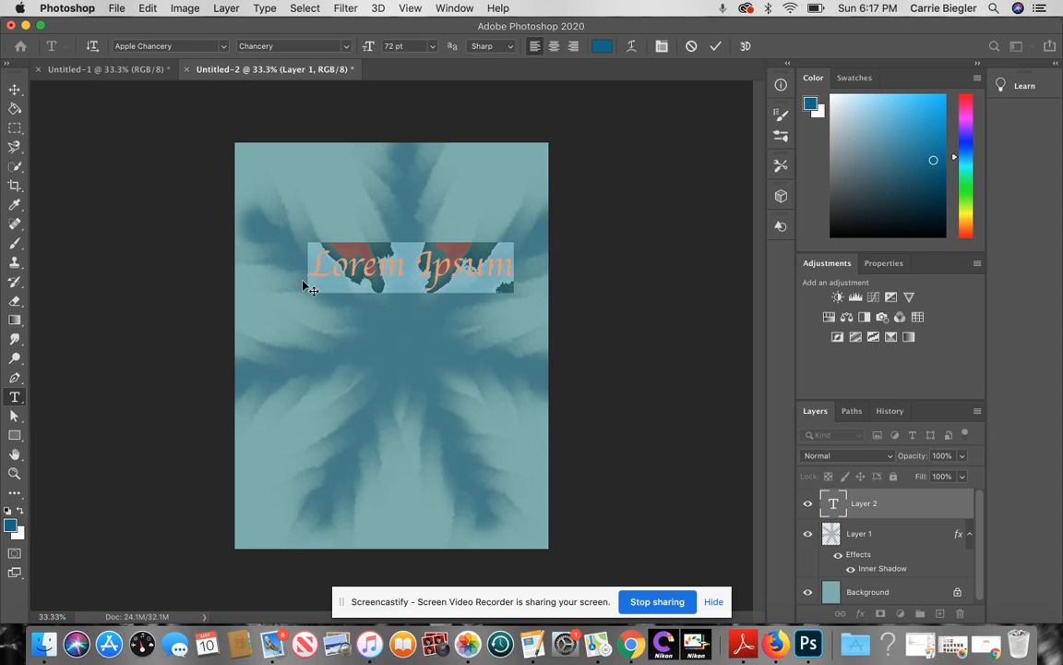
left_click(223, 46)
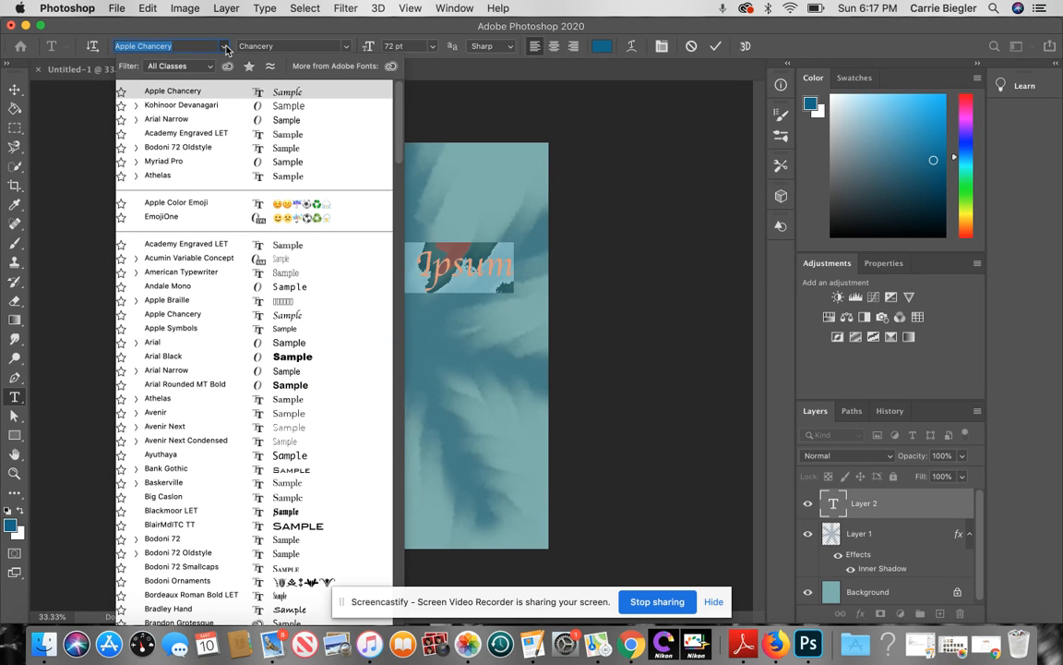
scroll(231, 361, "down", 15)
scroll(243, 394, "down", 20)
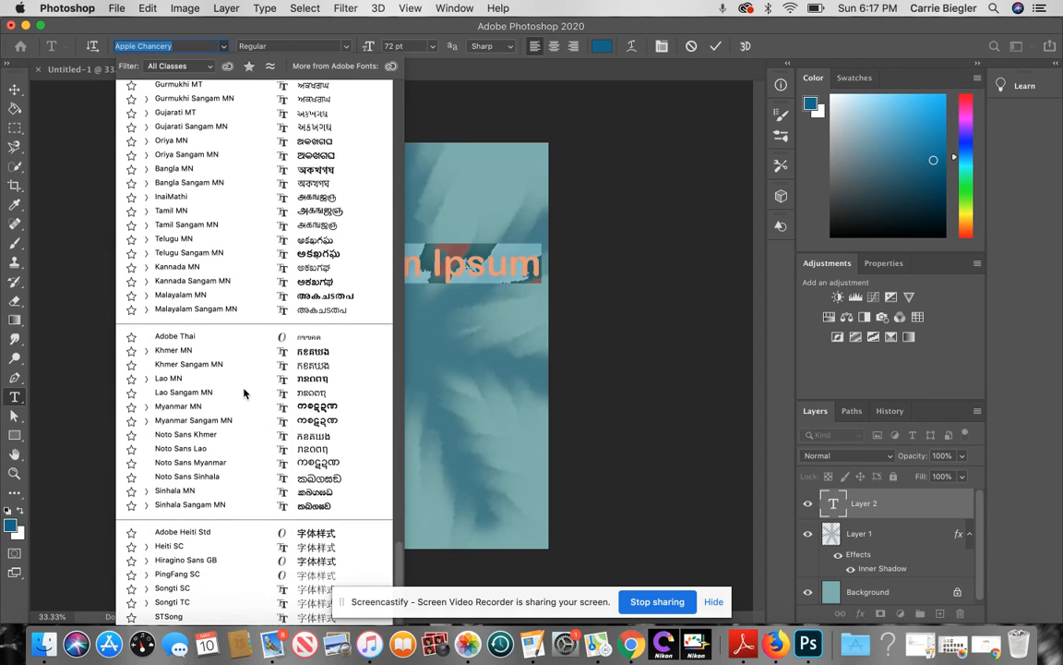
scroll(243, 394, "up", 20)
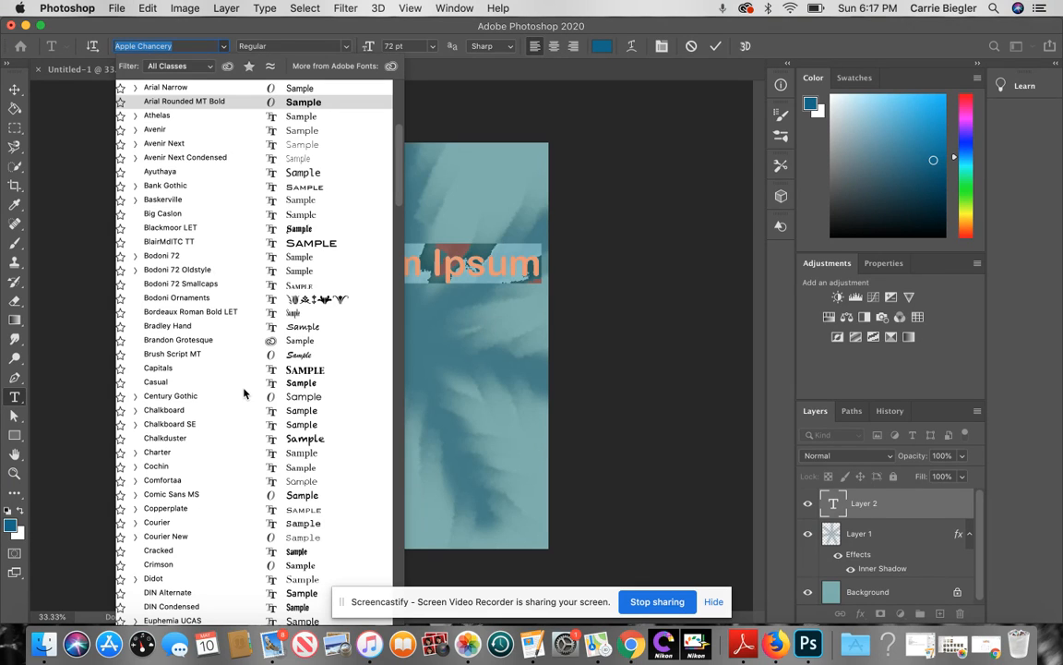
left_click(323, 509)
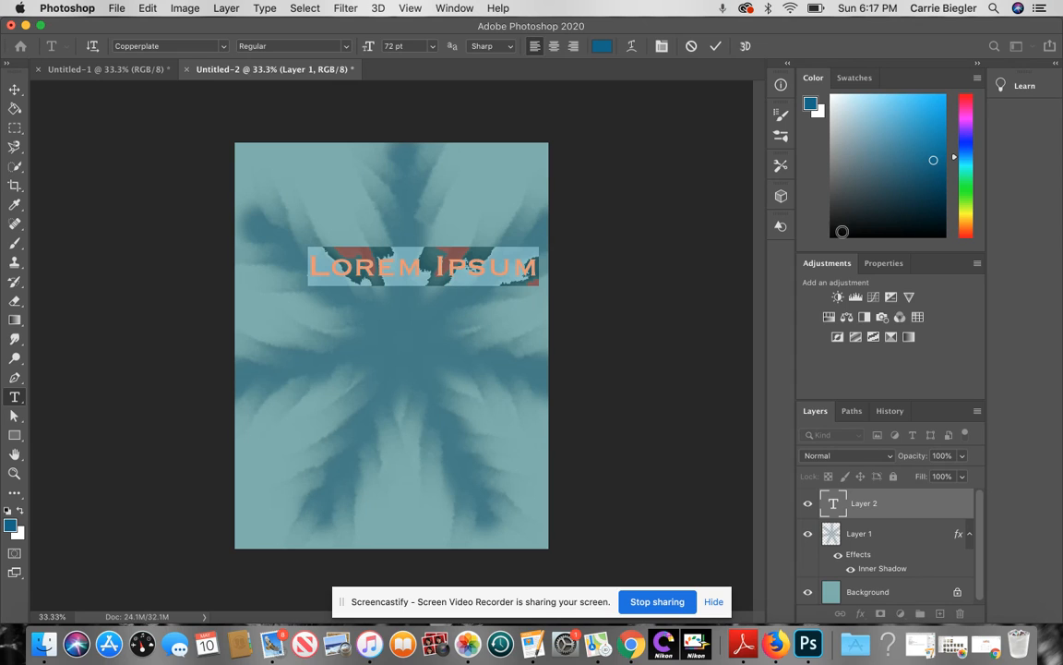
left_click(921, 201)
left_click(914, 210)
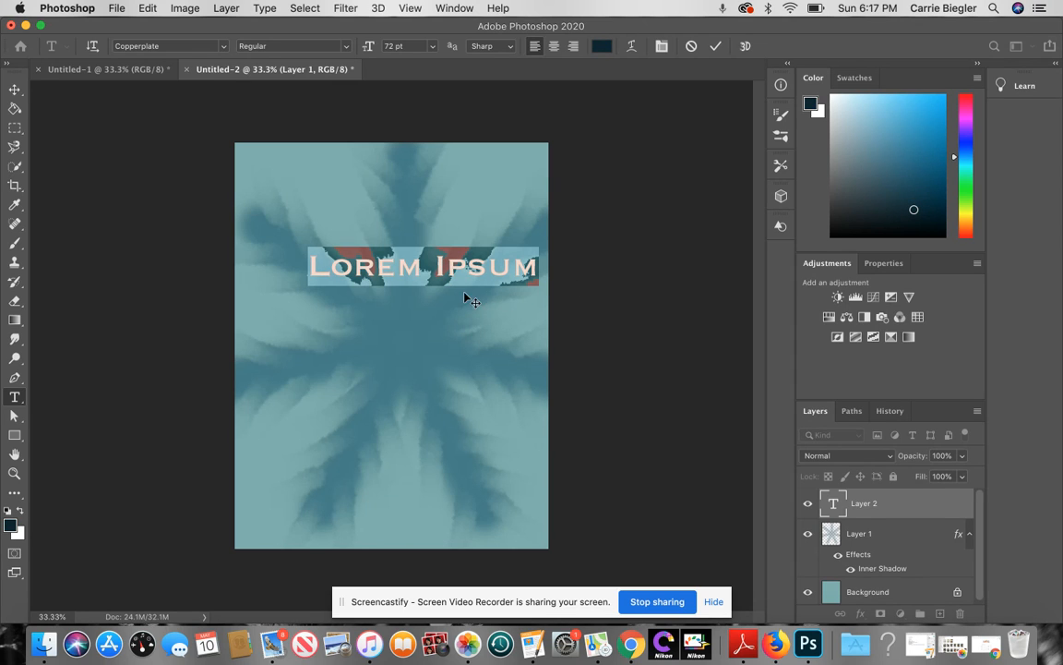
Step: Type the first name in place of the placeholder, deleting the leftover Lorem Ipsum characters
left_click(311, 267)
type("CarrieLorem")
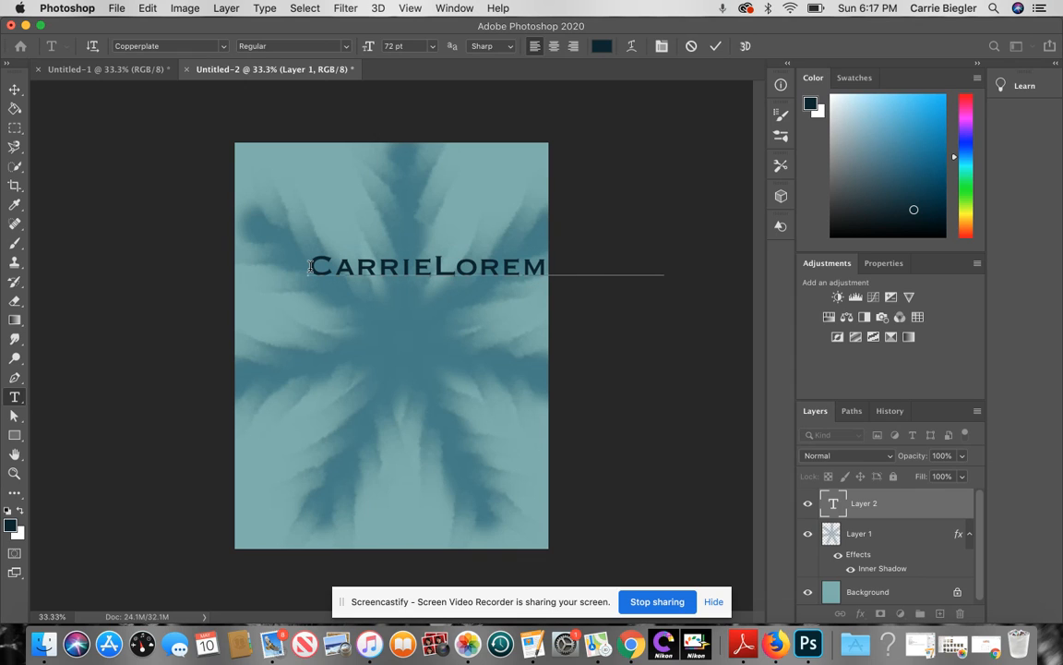
key("Right")
key("Right")
key("Right")
key("Right")
key("Right")
key("Right")
key("BackSpace")
key("BackSpace")
key("BackSpace")
key("BackSpace")
key("BackSpace")
key("BackSpace")
key("BackSpace")
key("BackSpace")
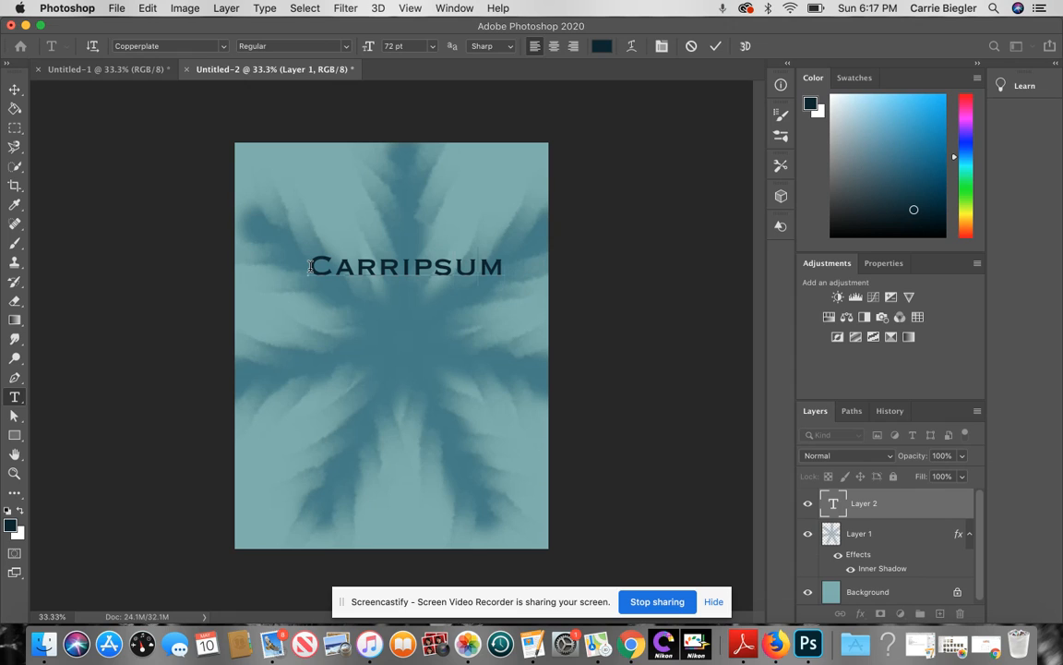
key("BackSpace")
key("BackSpace")
key("BackSpace")
key("BackSpace")
key("BackSpace")
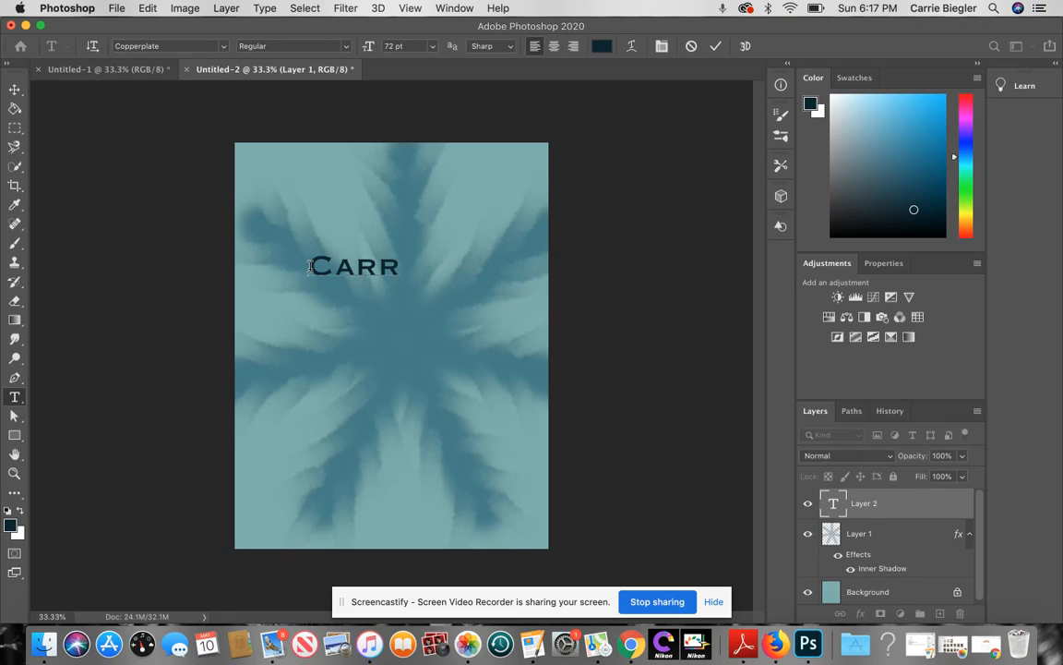
type("ie")
Step: Try a Wave warp on the name at several bend values, then cancel it
left_click(631, 49)
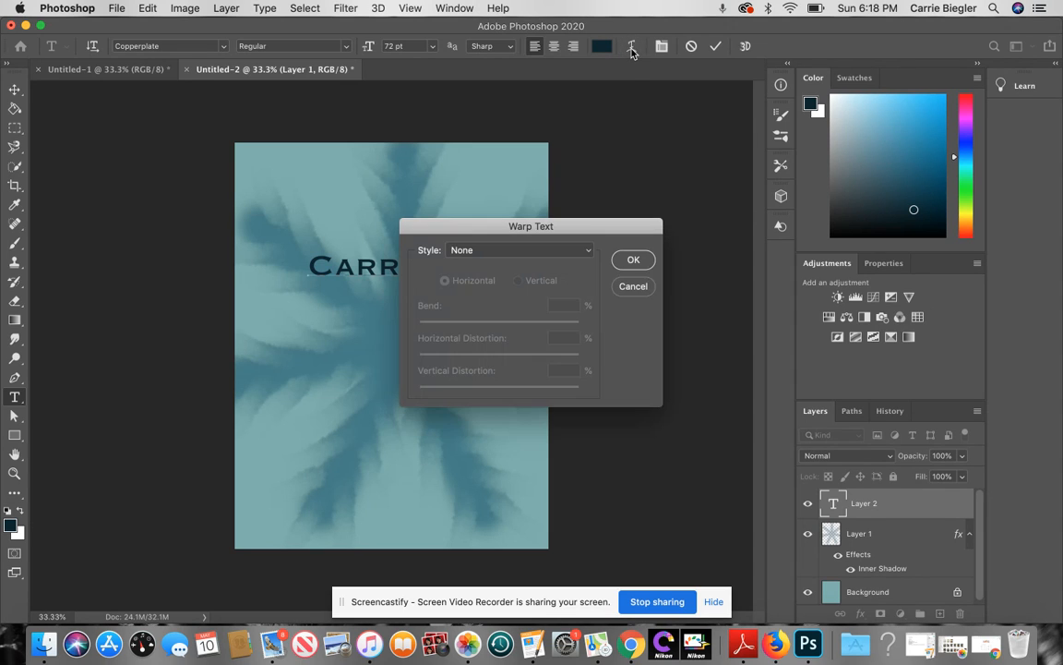
left_click(588, 251)
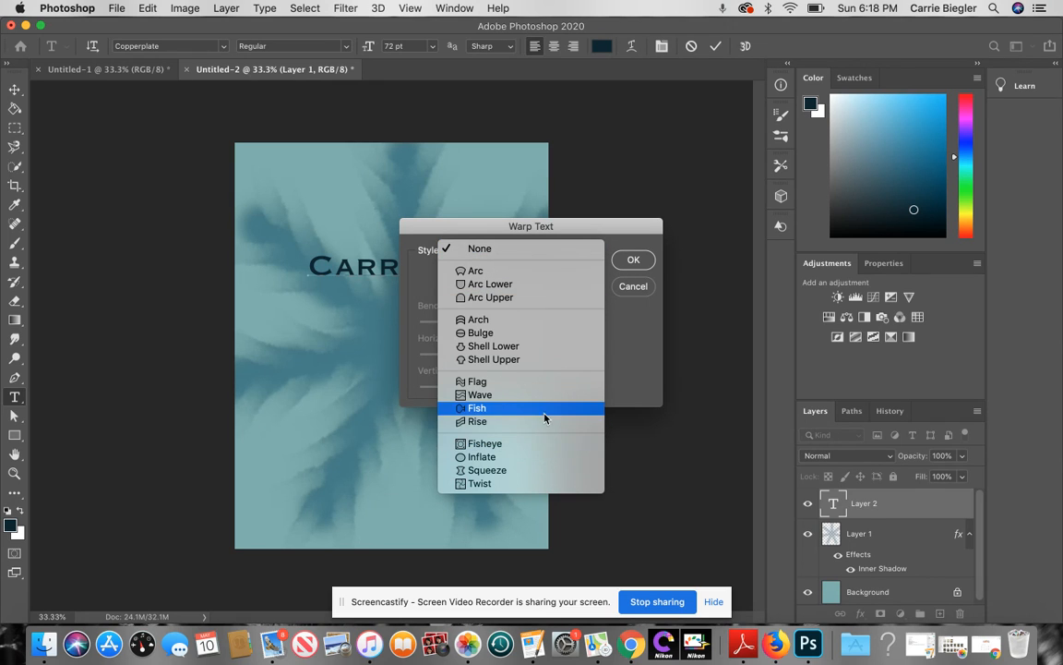
key("Escape")
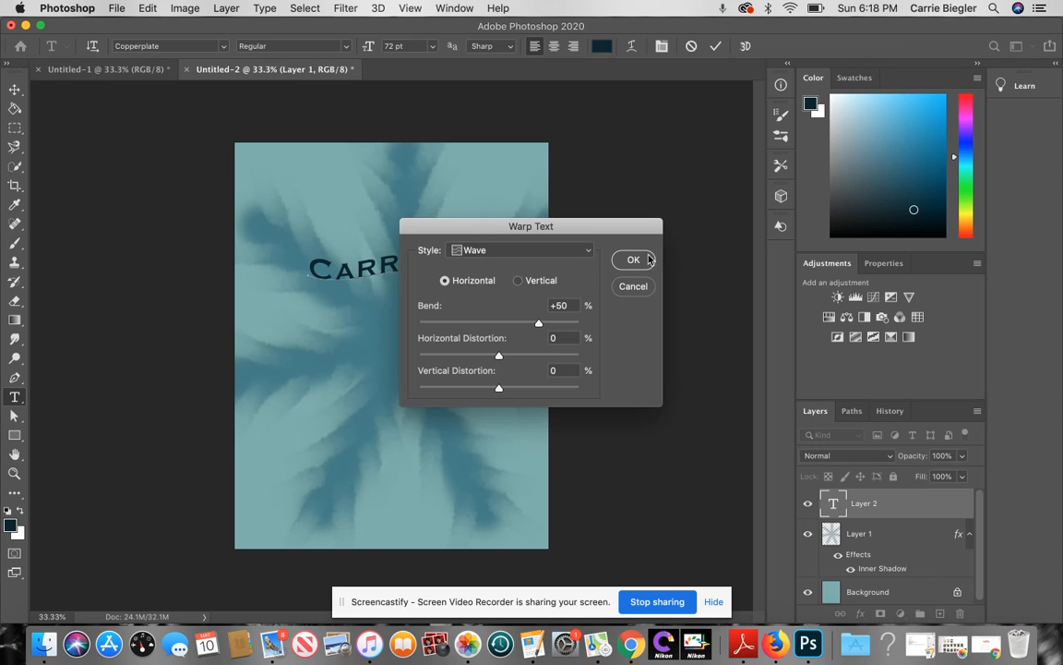
left_click_drag(627, 227, 761, 182)
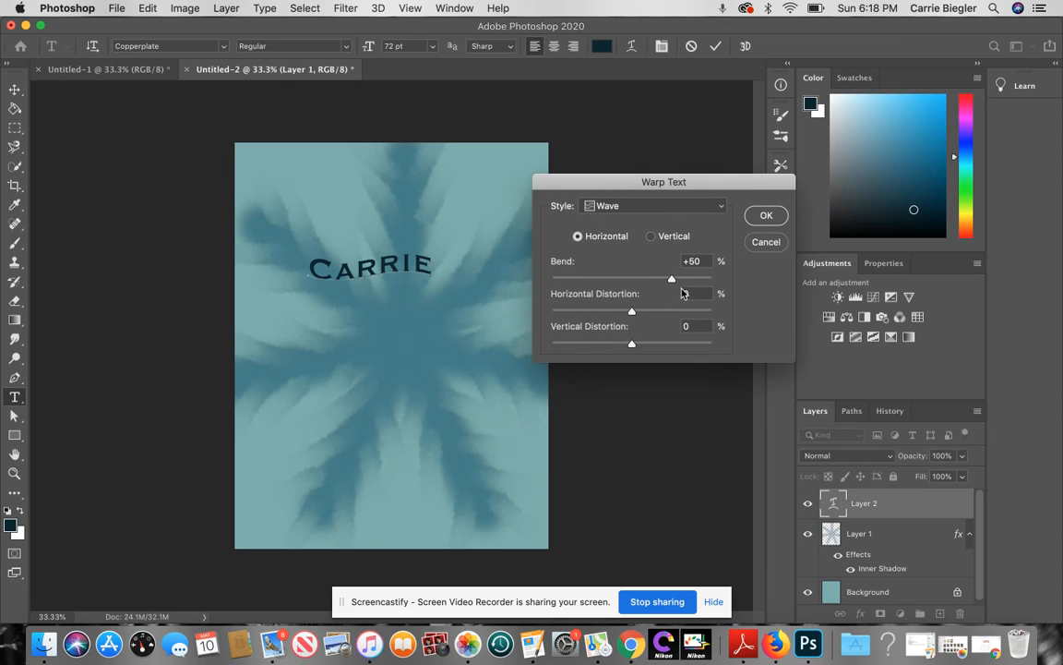
mouse_move(671, 278)
left_mouse_down()
mouse_move(628, 278)
mouse_move(750, 295)
left_mouse_up()
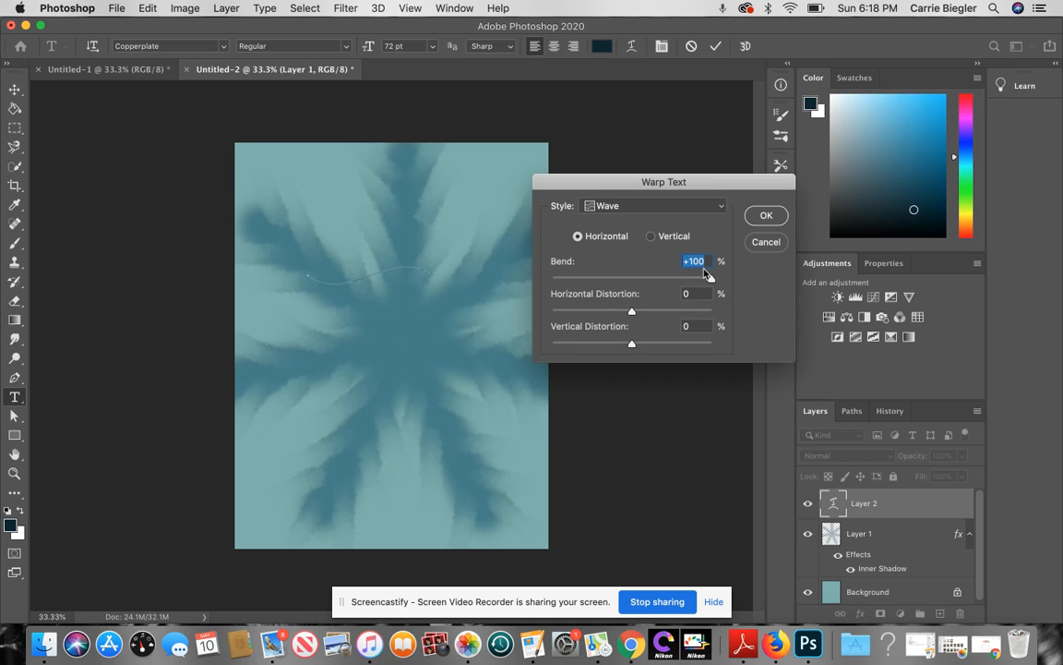
left_click_drag(711, 279, 667, 280)
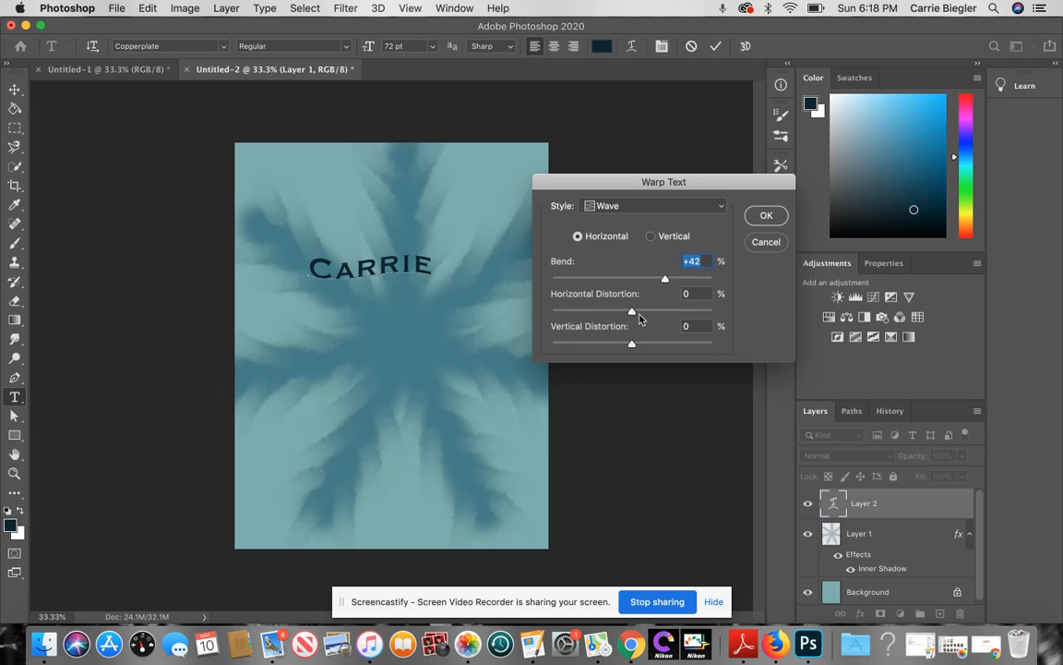
left_click(766, 242)
Step: Try the Fisheye warp on the name, then cancel it too
left_click(632, 46)
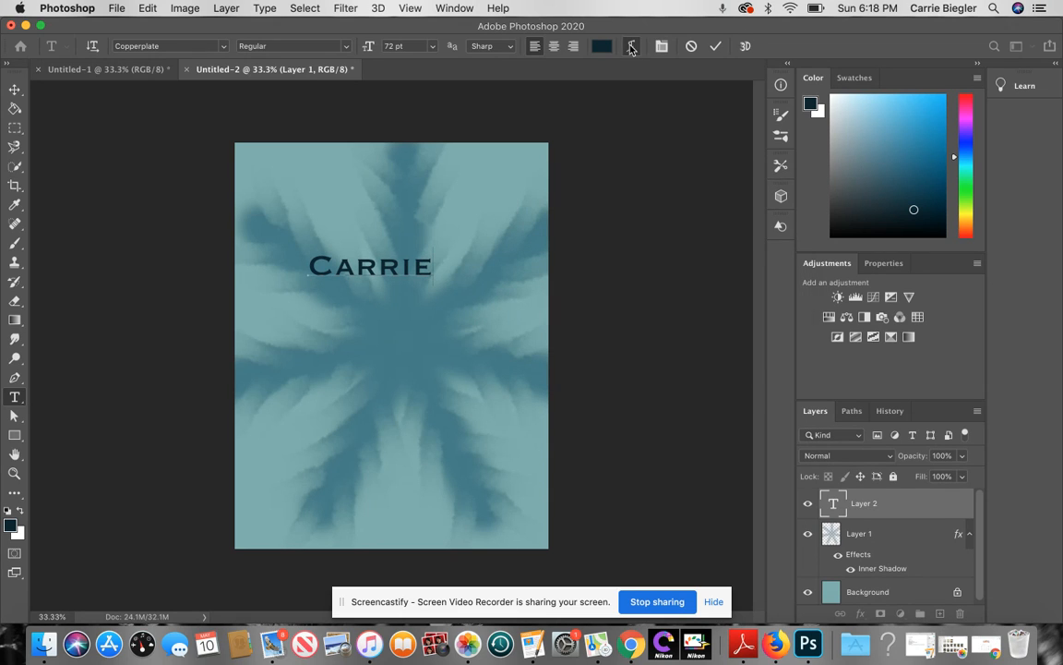
left_click(711, 205)
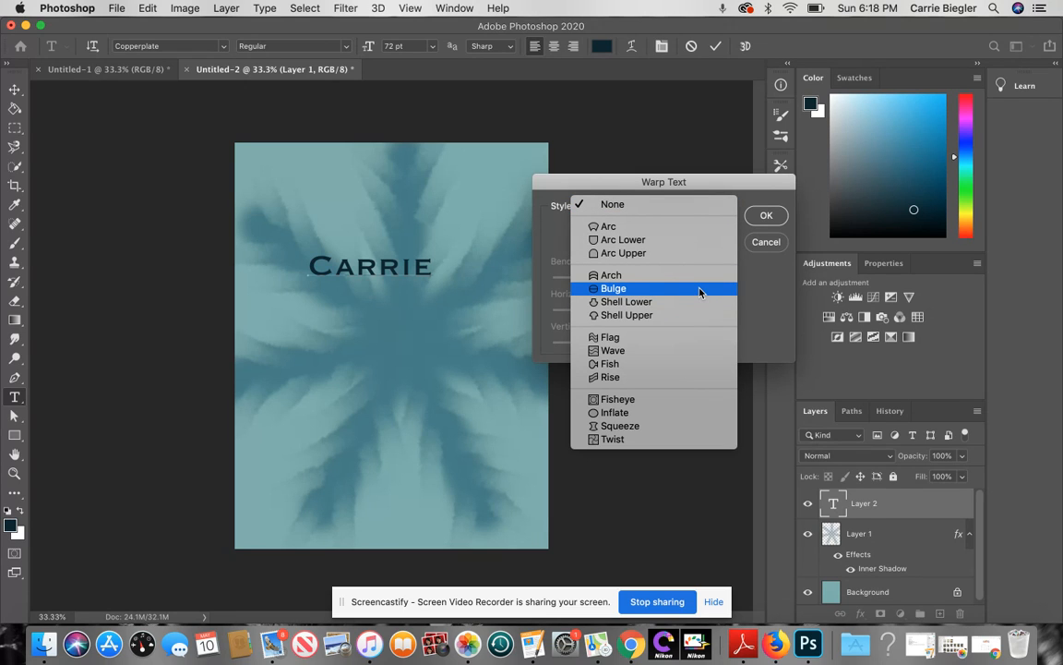
left_click(684, 398)
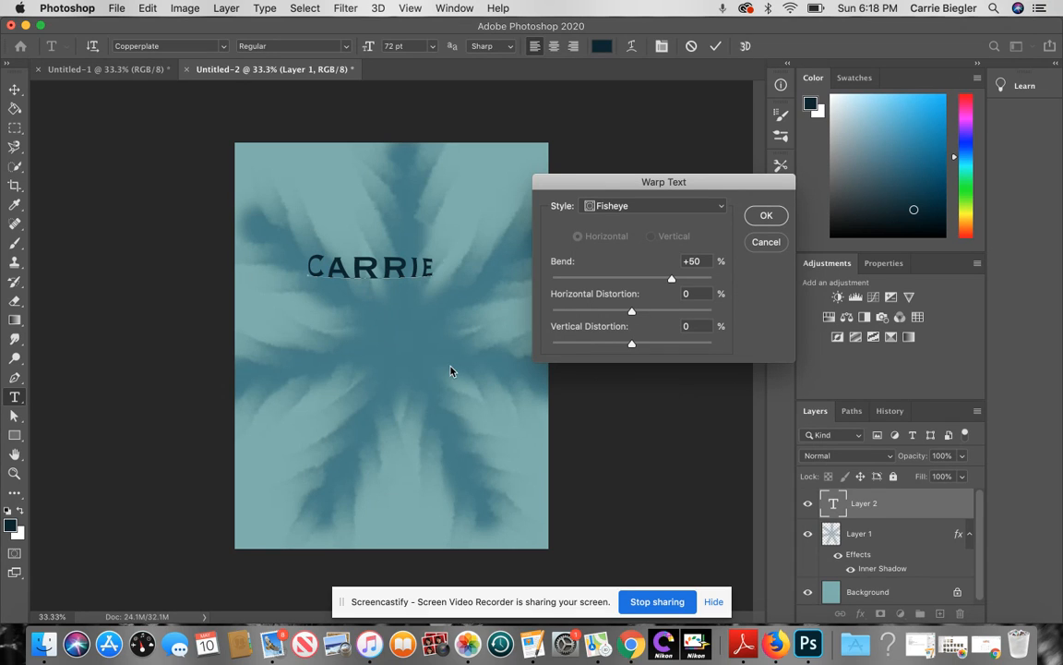
left_click(766, 242)
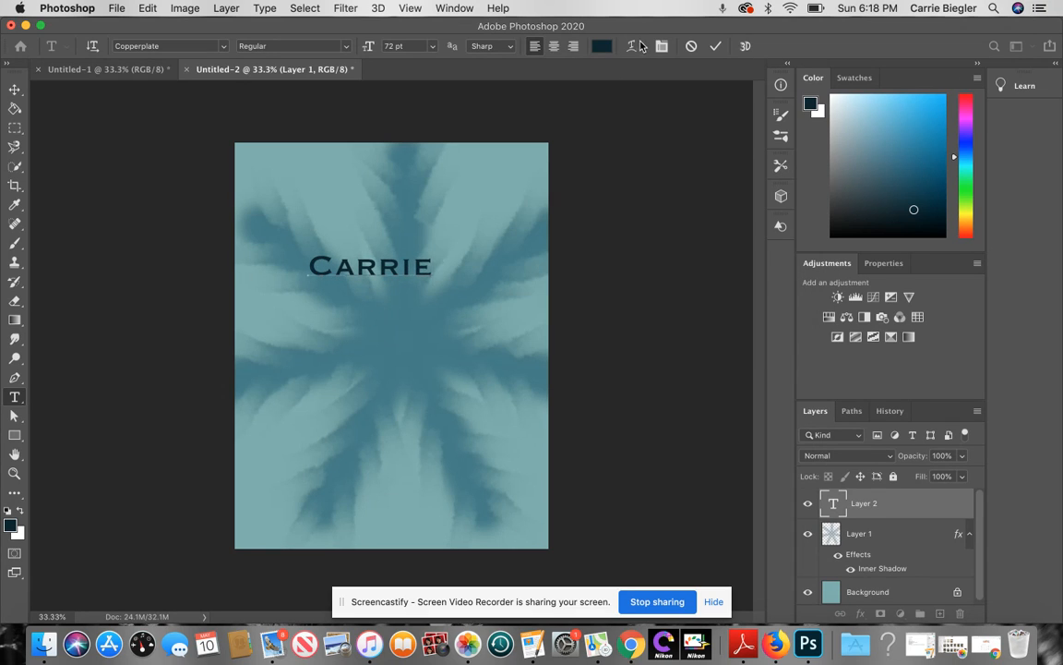
Step: Preview a Fish warp on the first name, then cancel it
left_click(631, 47)
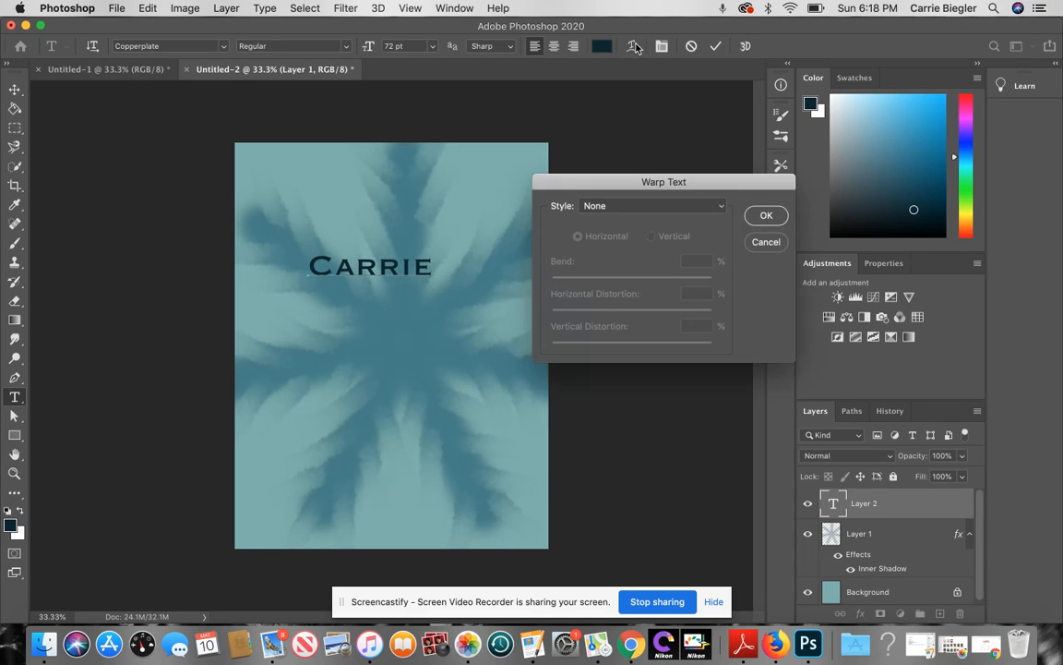
left_click(724, 207)
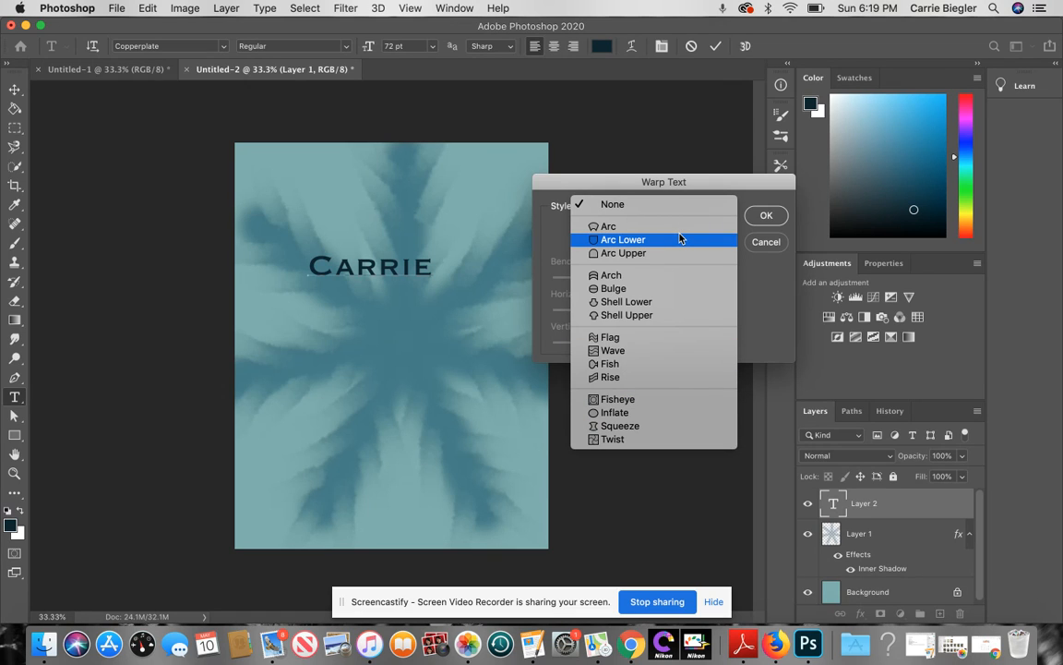
left_click(657, 367)
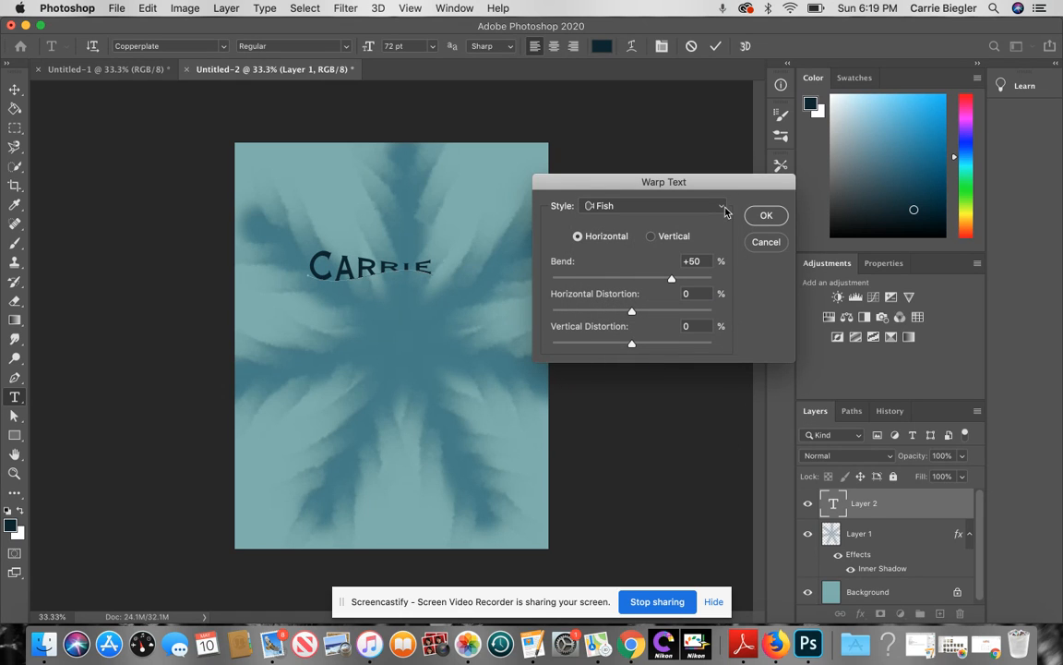
left_click(765, 242)
Step: Warp the first name with the Arc style at a +23 bend
left_click(633, 48)
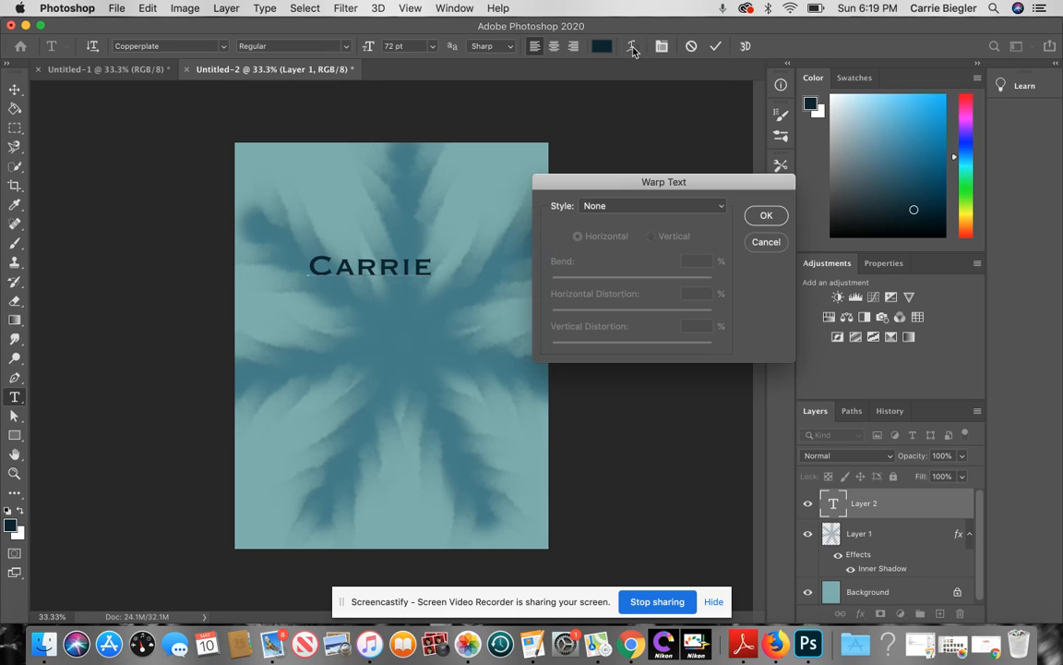
left_click(721, 210)
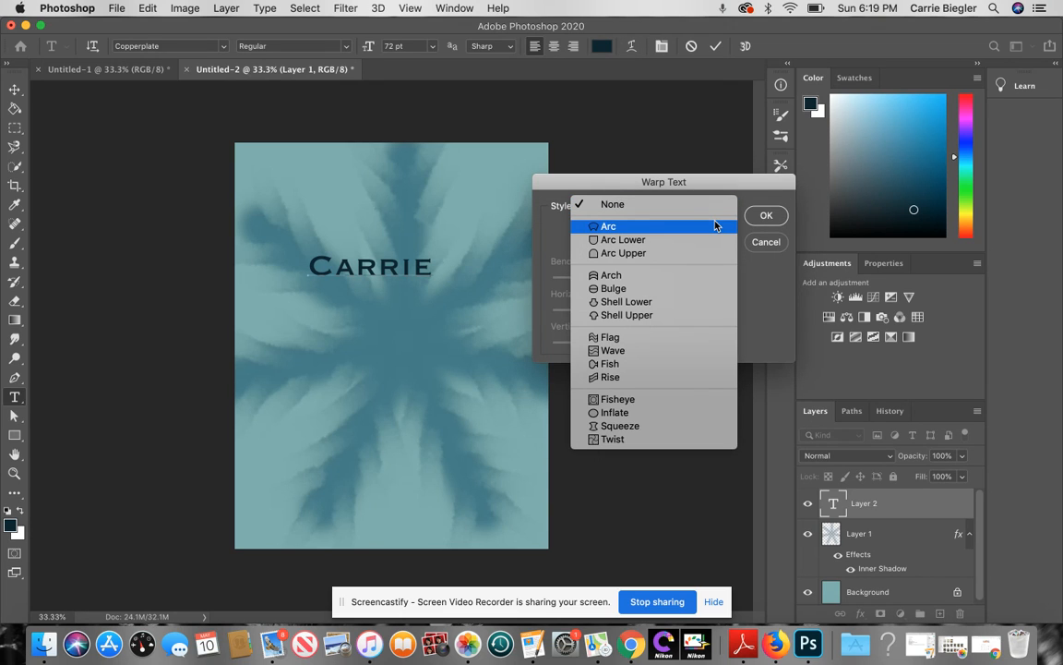
left_click(715, 225)
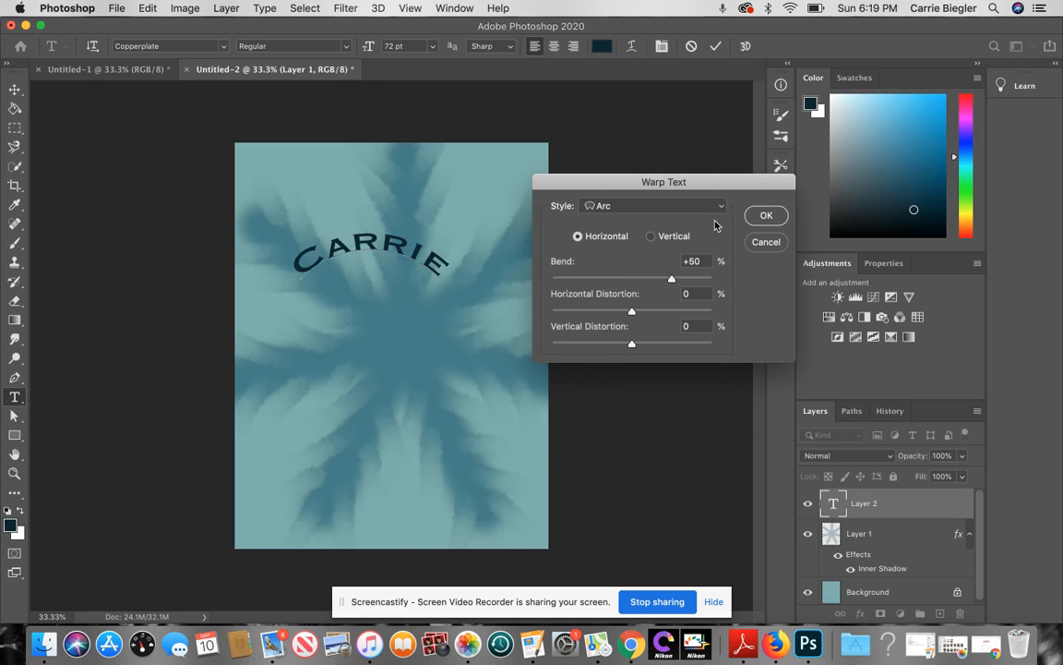
left_click_drag(671, 279, 650, 282)
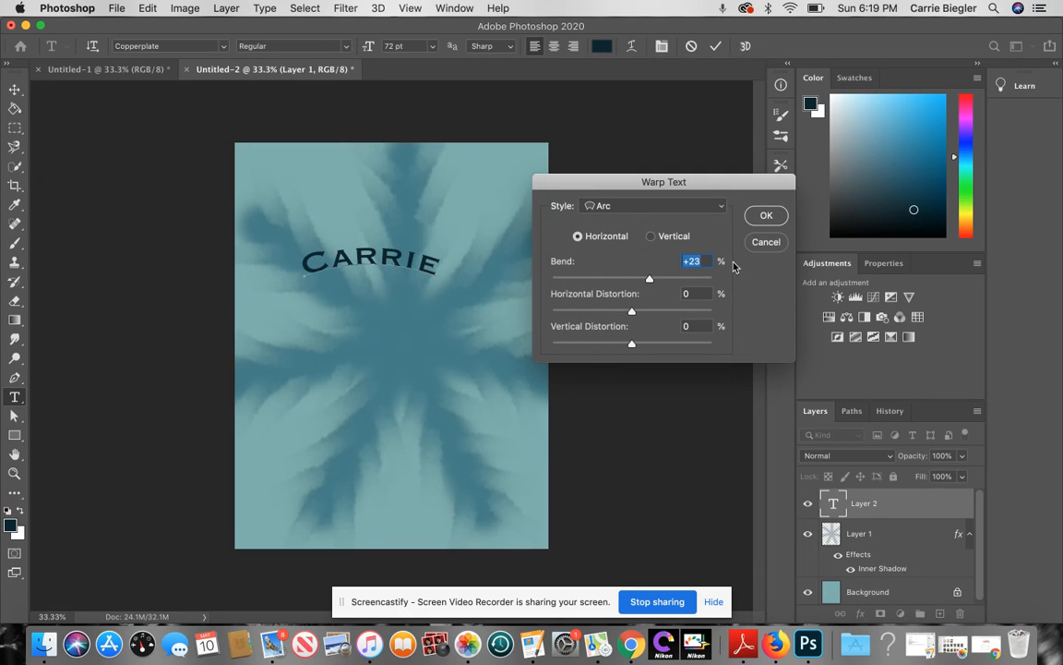
left_click(765, 215)
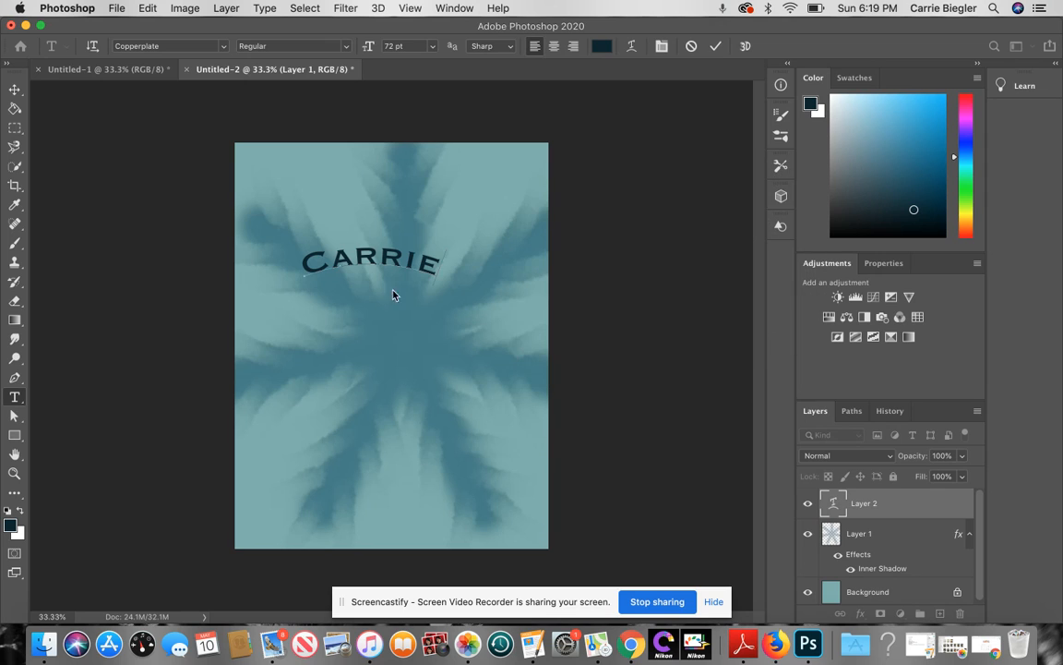
Step: Move the arced first-name layer to the horizontal centre of the poster's upper area
left_click(14, 88)
left_click_drag(348, 266, 379, 280)
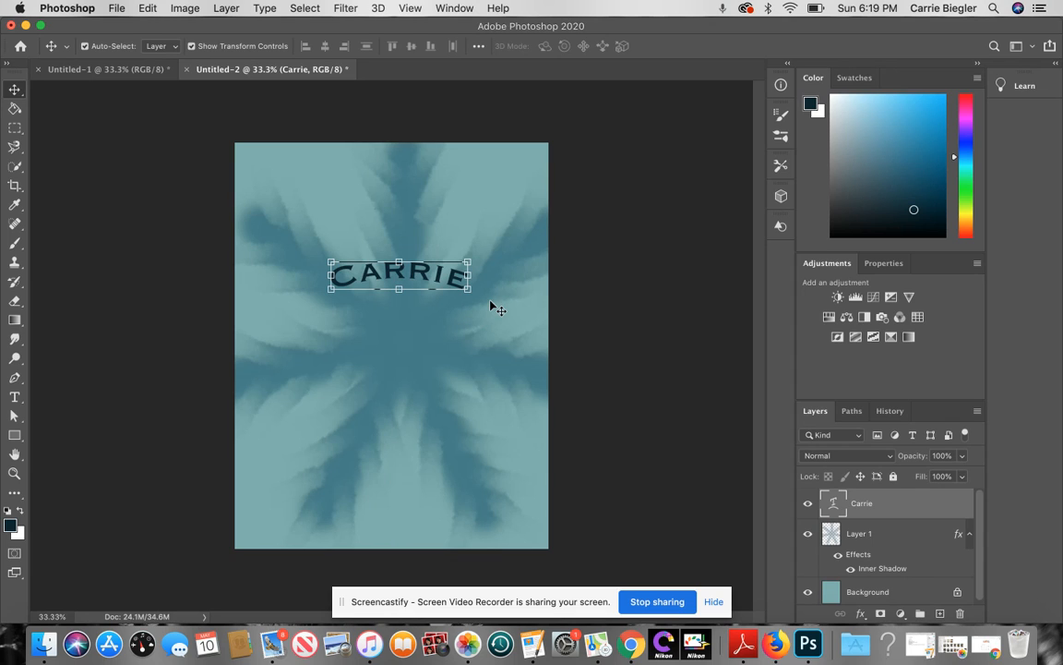
left_click(491, 303)
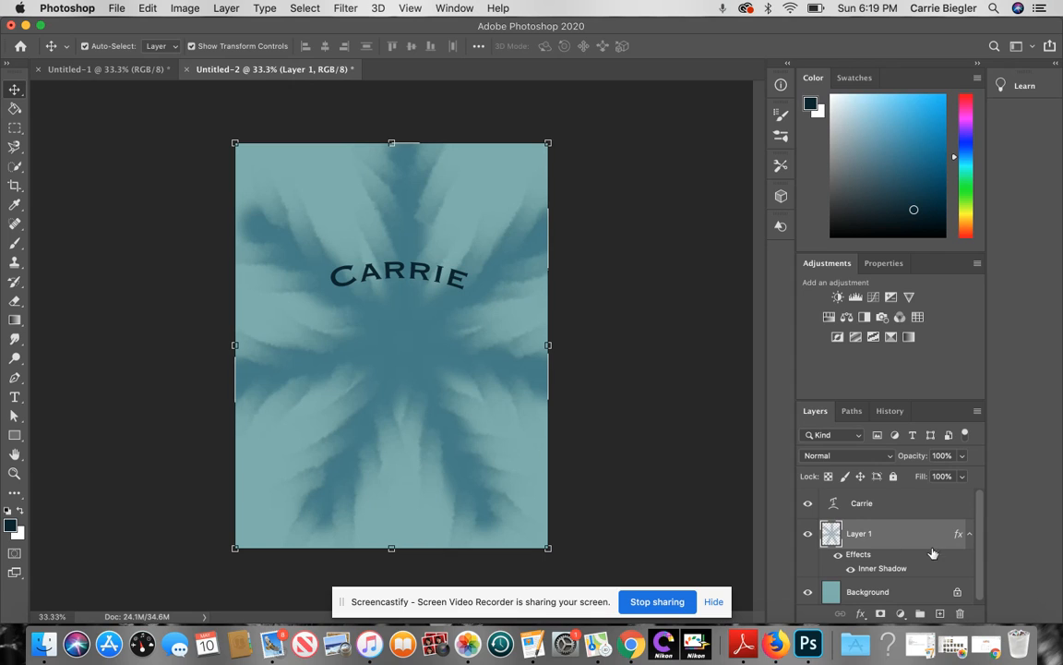
left_click(907, 506)
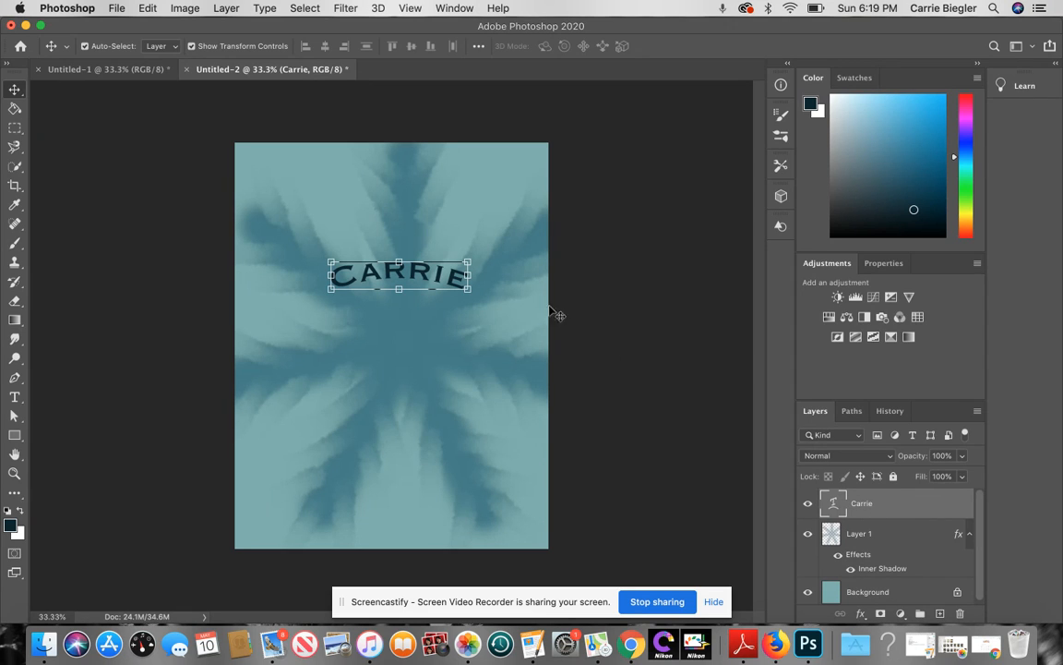
key("super+t")
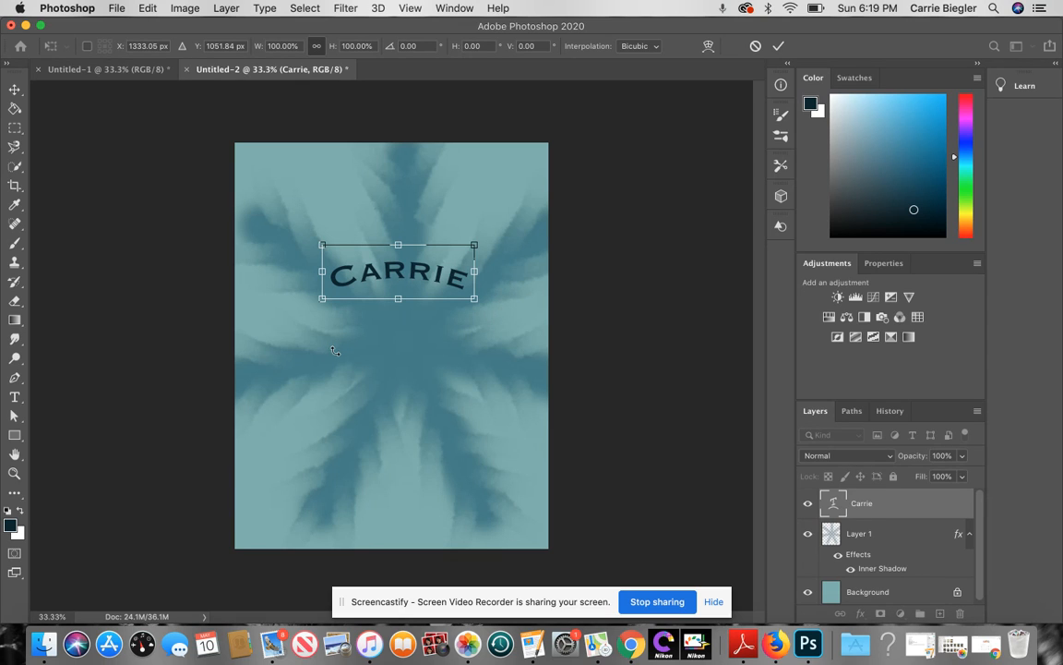
left_click(14, 397)
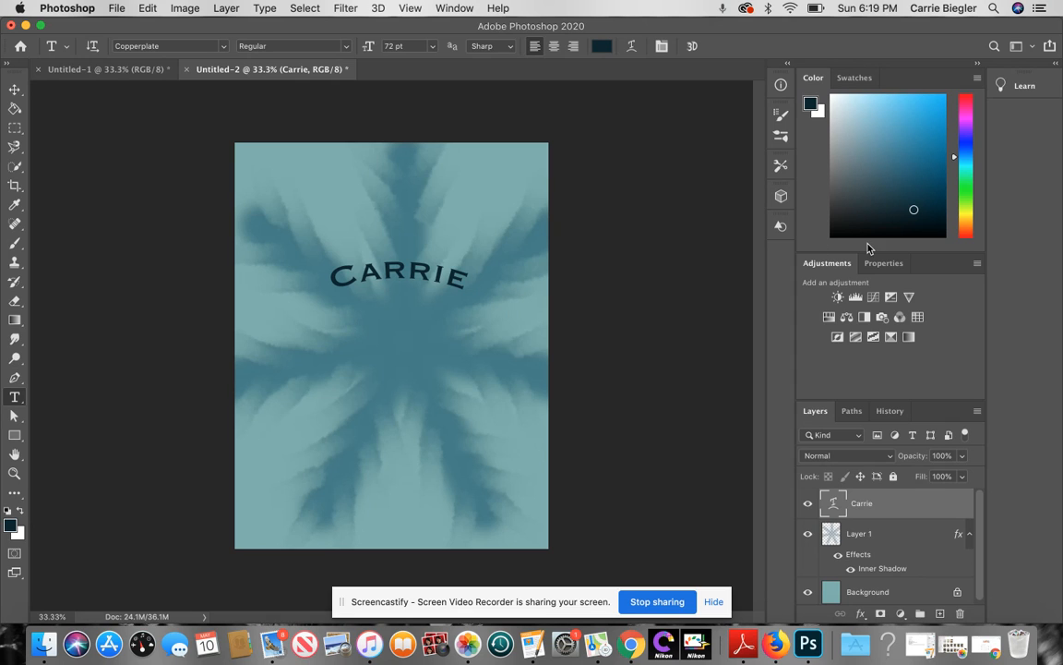
left_click(351, 325)
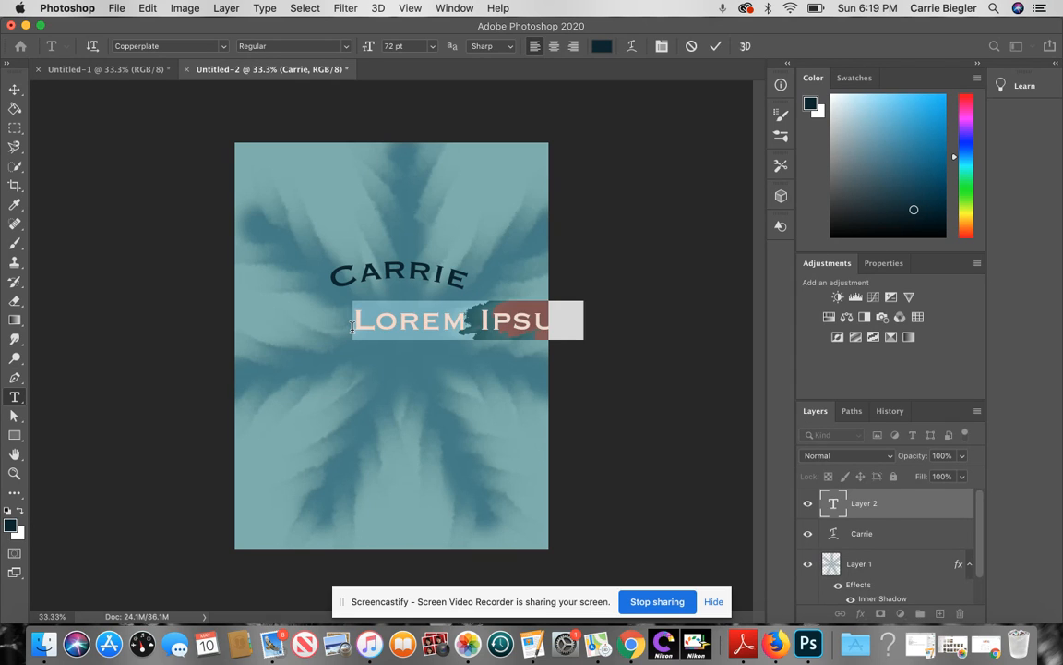
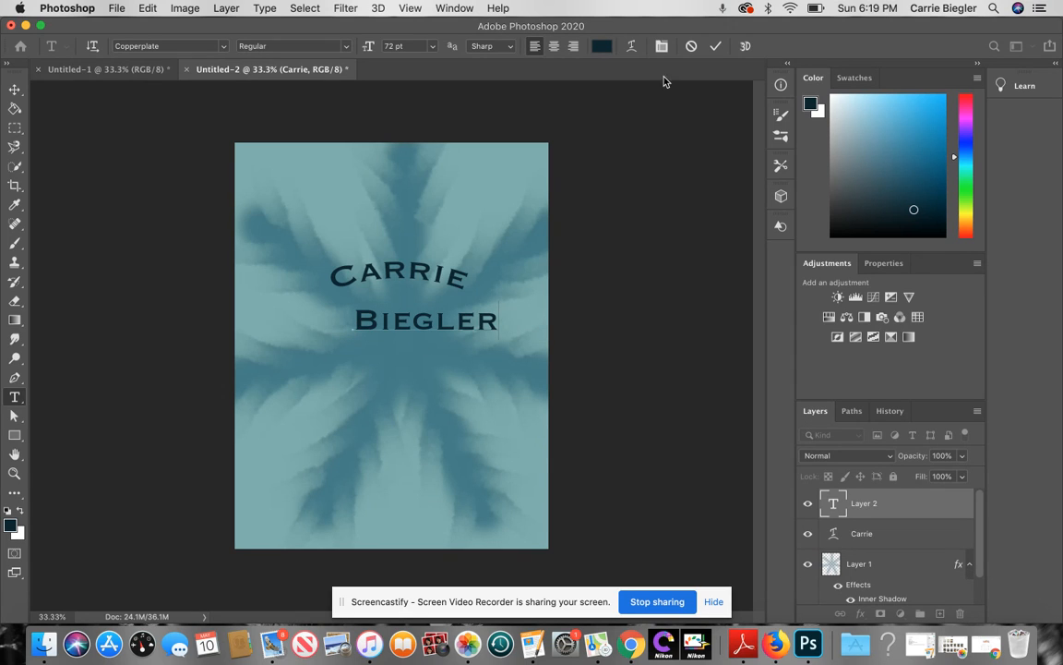
left_click(631, 45)
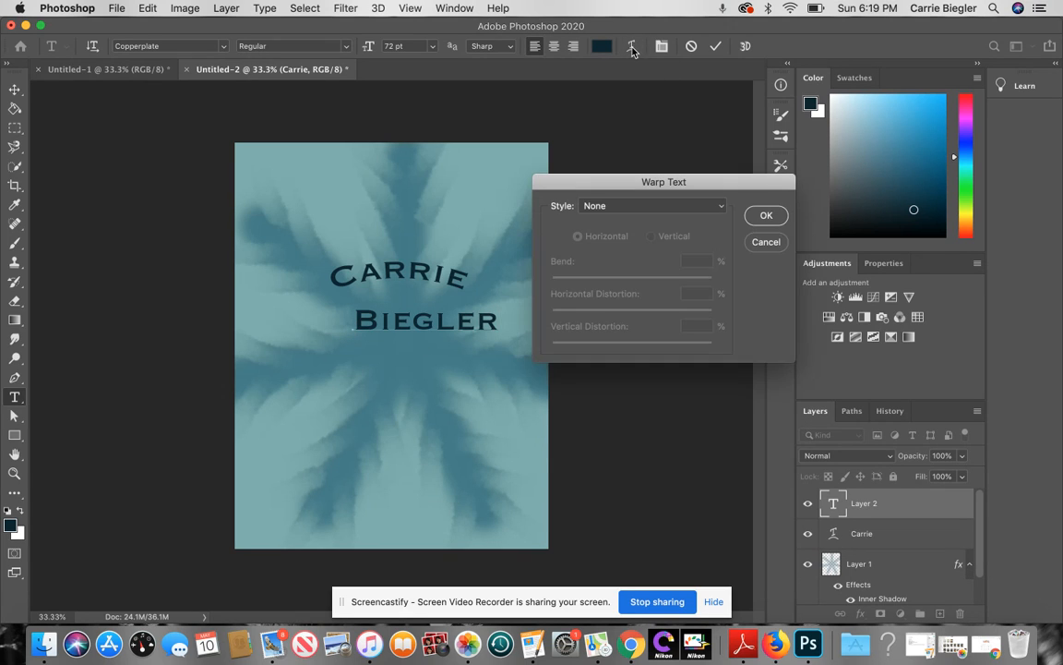
left_click(726, 208)
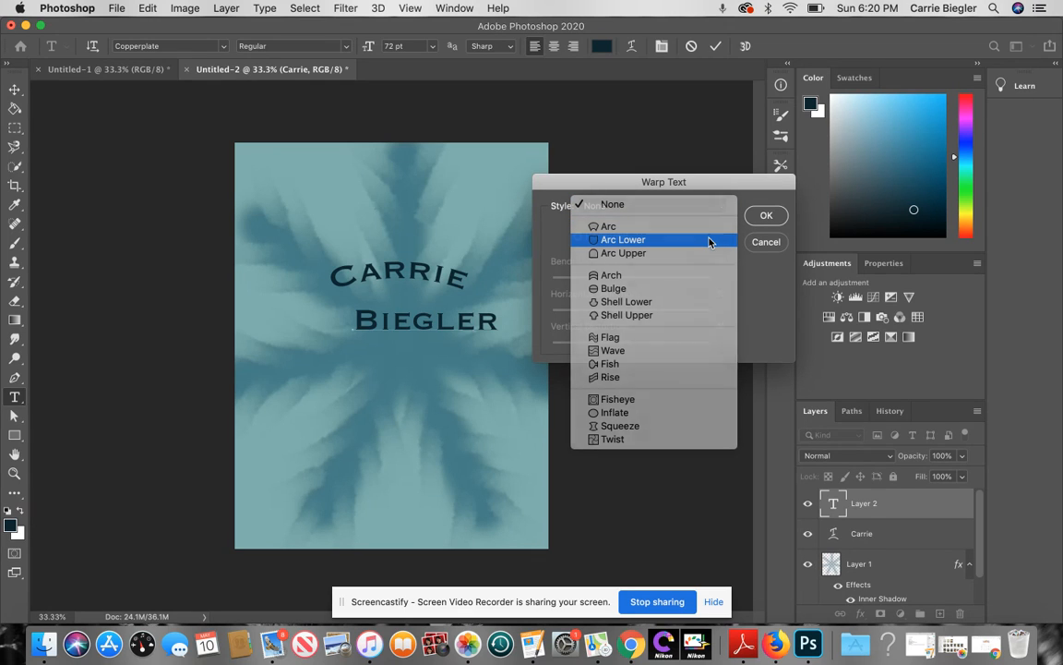
left_click(709, 242)
left_click_drag(671, 279, 639, 280)
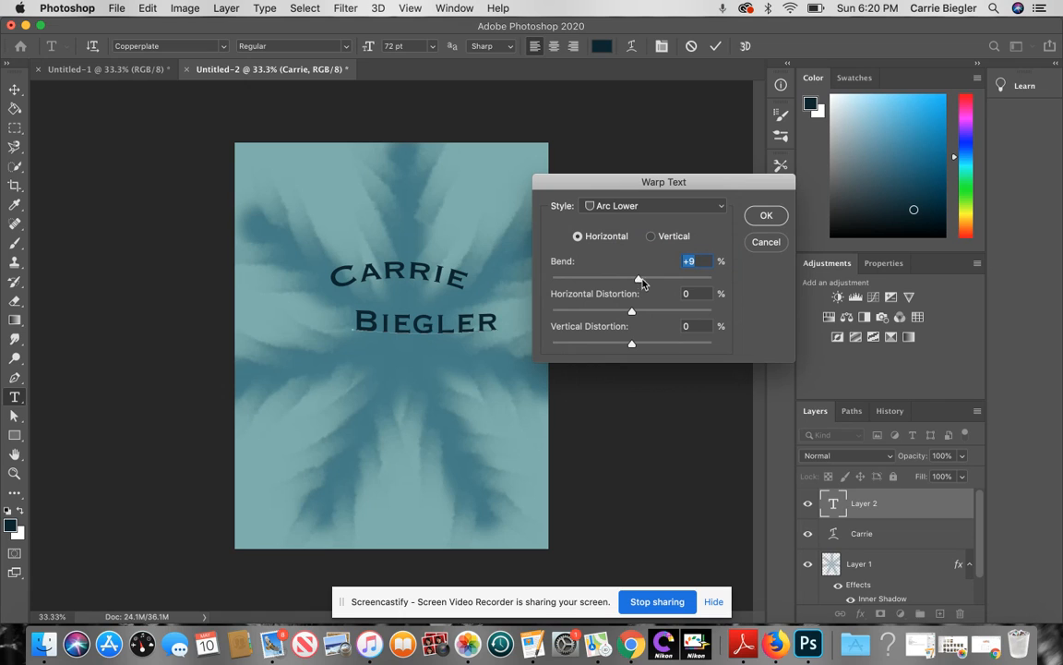
left_click_drag(637, 279, 650, 281)
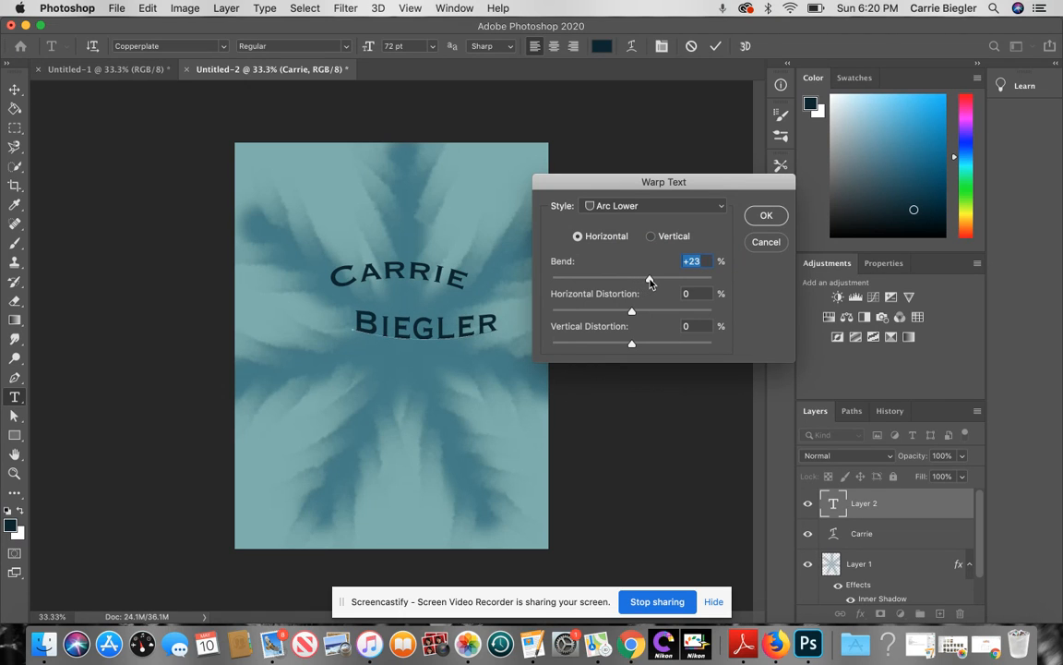
left_click(767, 218)
type("m")
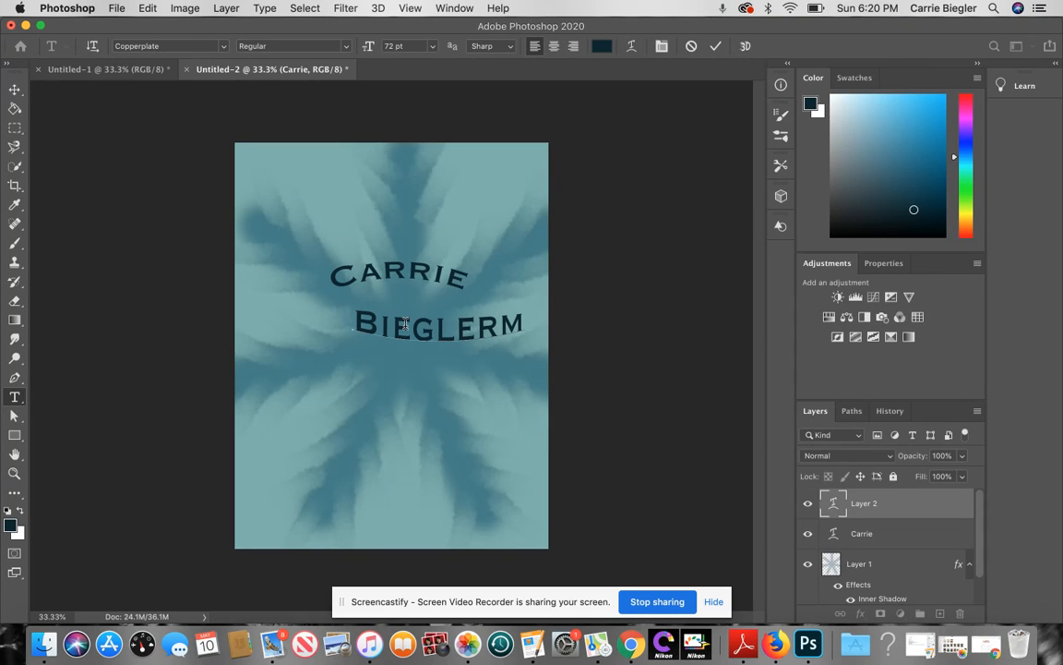
key("BackSpace")
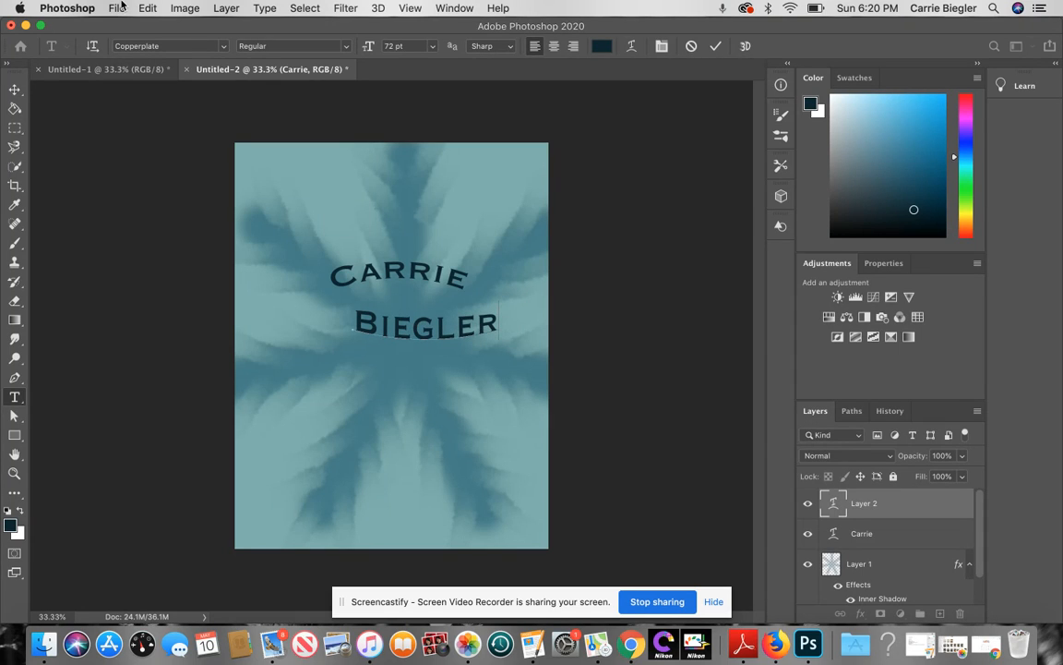
Step: Shift the last name so it sits centred under the first name
left_click(15, 88)
left_click_drag(406, 307, 421, 332)
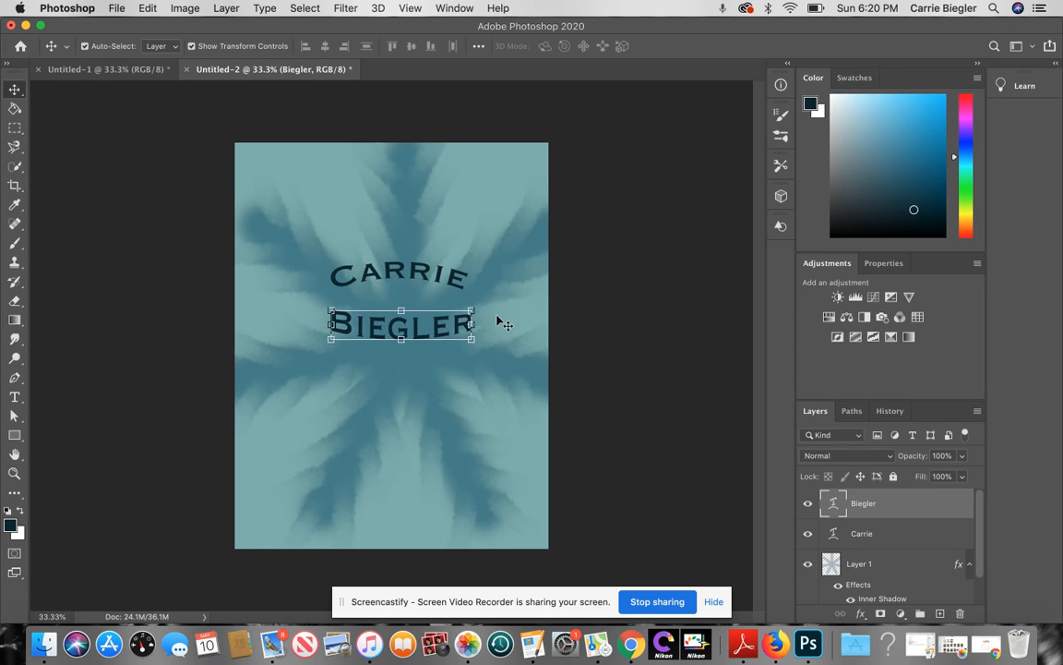
left_click(509, 297)
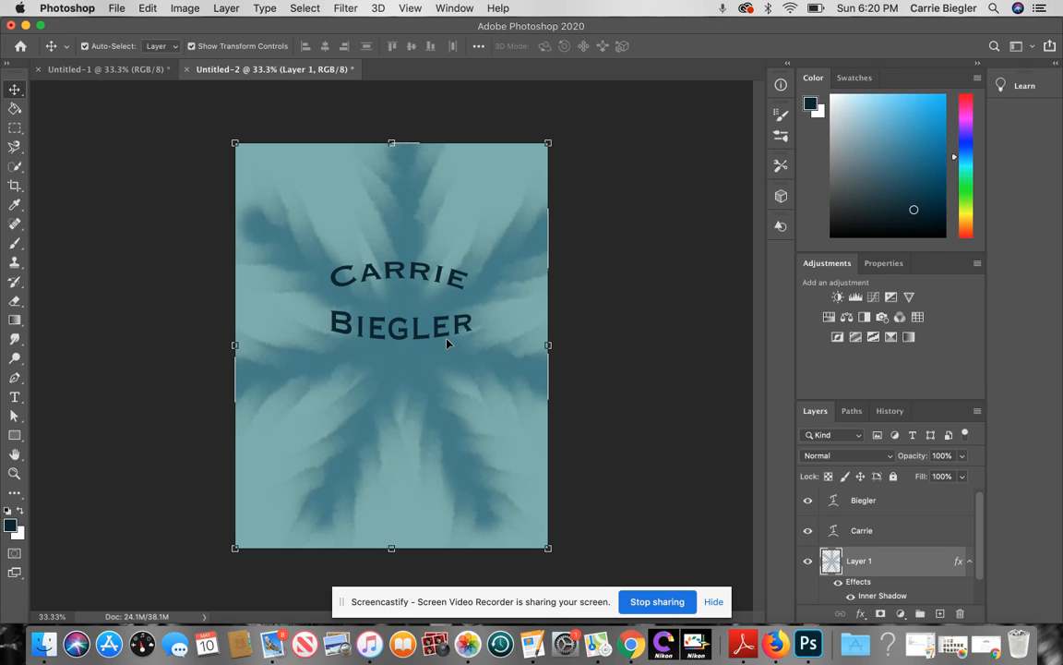
Step: Choose the Horizontal Type Tool from the Type tool flyout
left_click(14, 397)
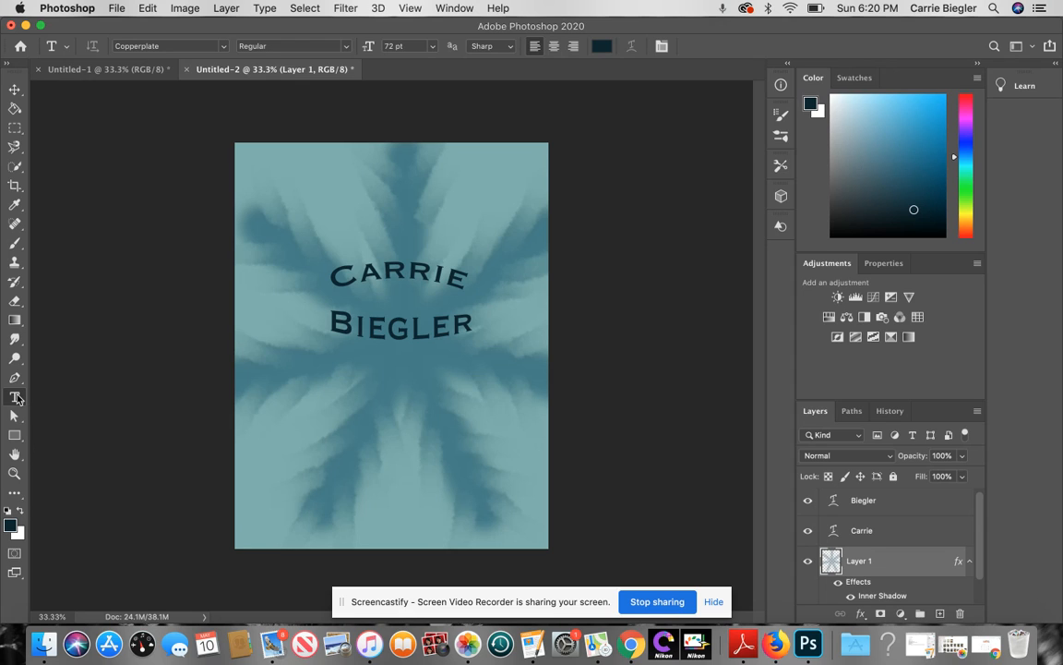
left_click(15, 397)
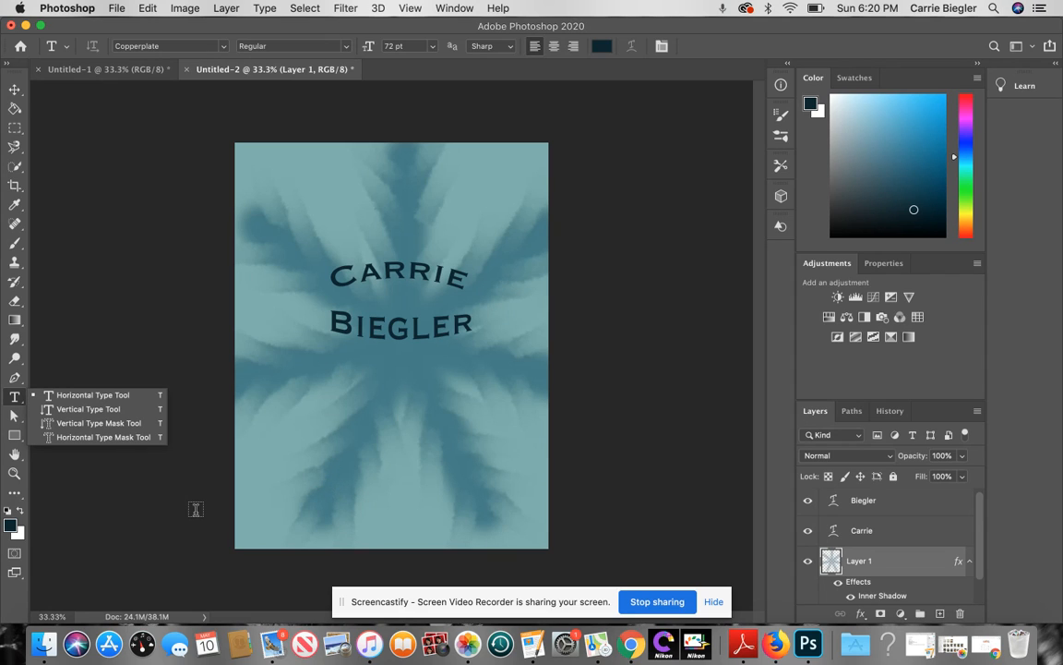
left_click(72, 393)
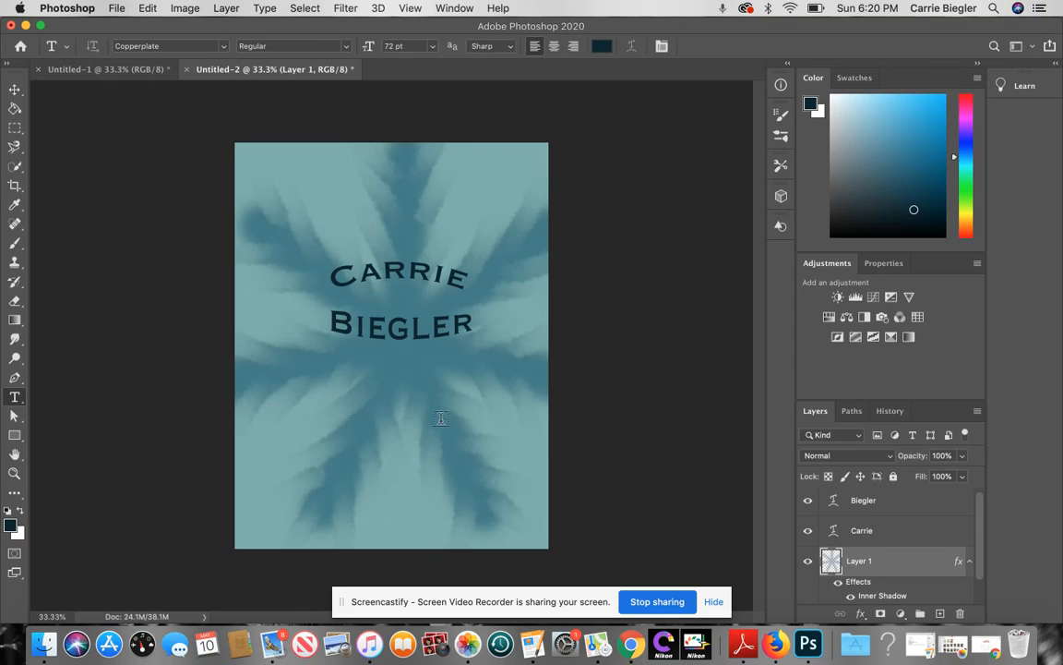
Step: Start a text line below the name, set in blue Avenir Next Condensed
left_click(327, 406)
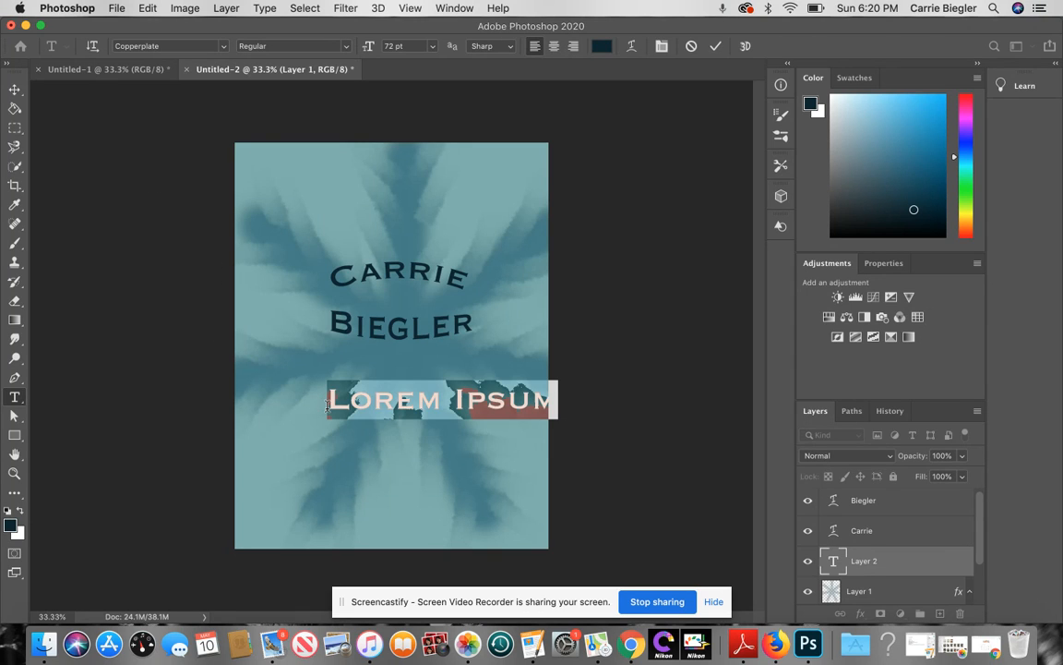
left_click(222, 46)
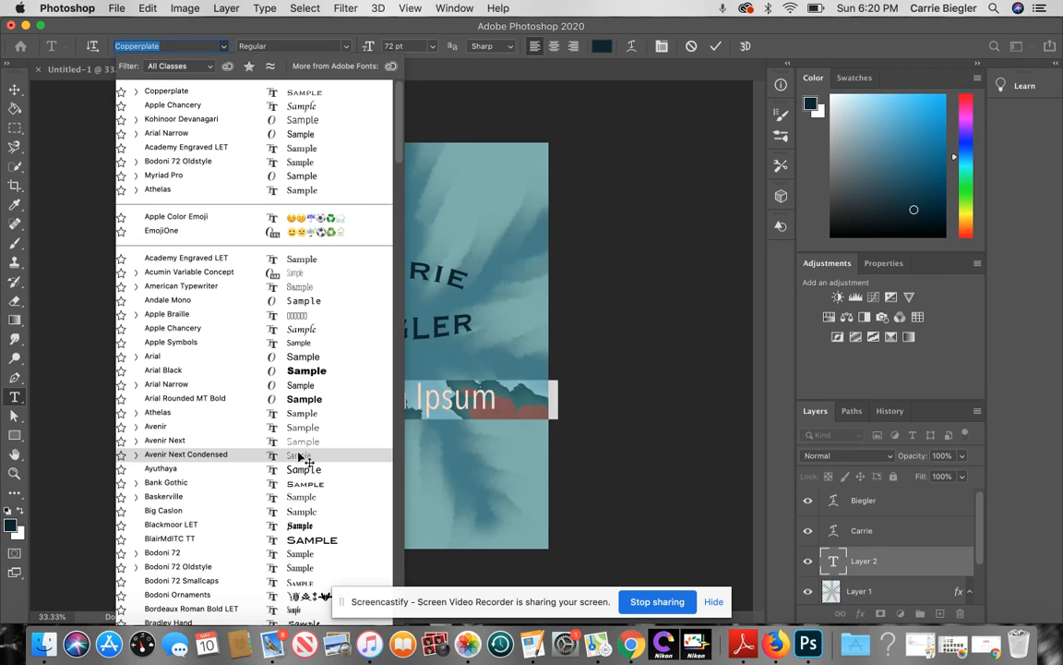
left_click(277, 455)
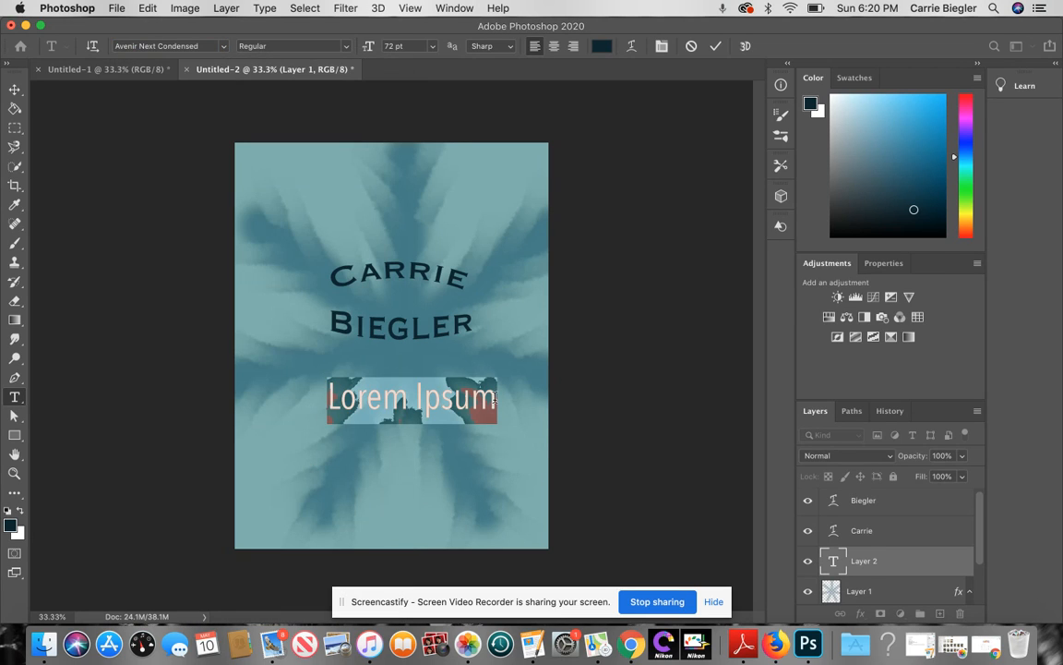
left_click(896, 199)
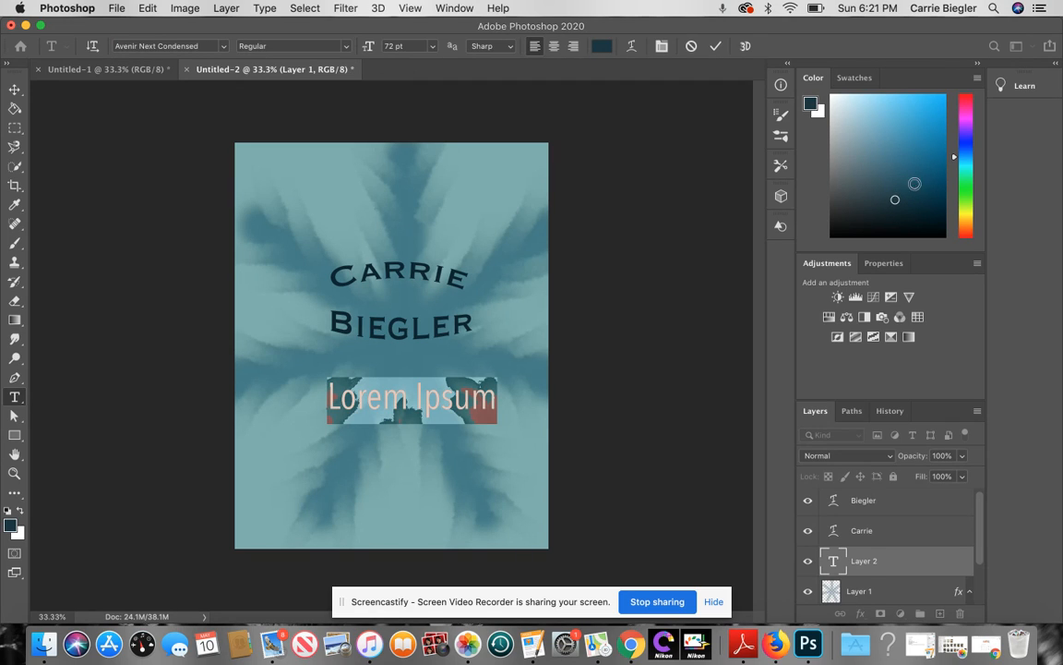
left_click(962, 146)
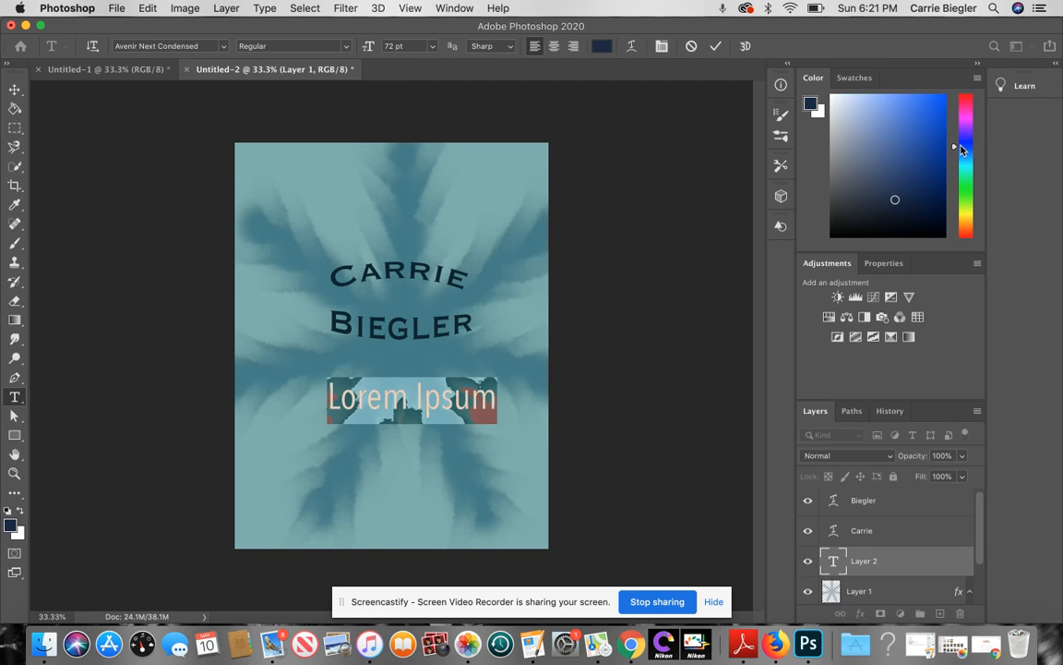
left_click(930, 196)
left_click(931, 156)
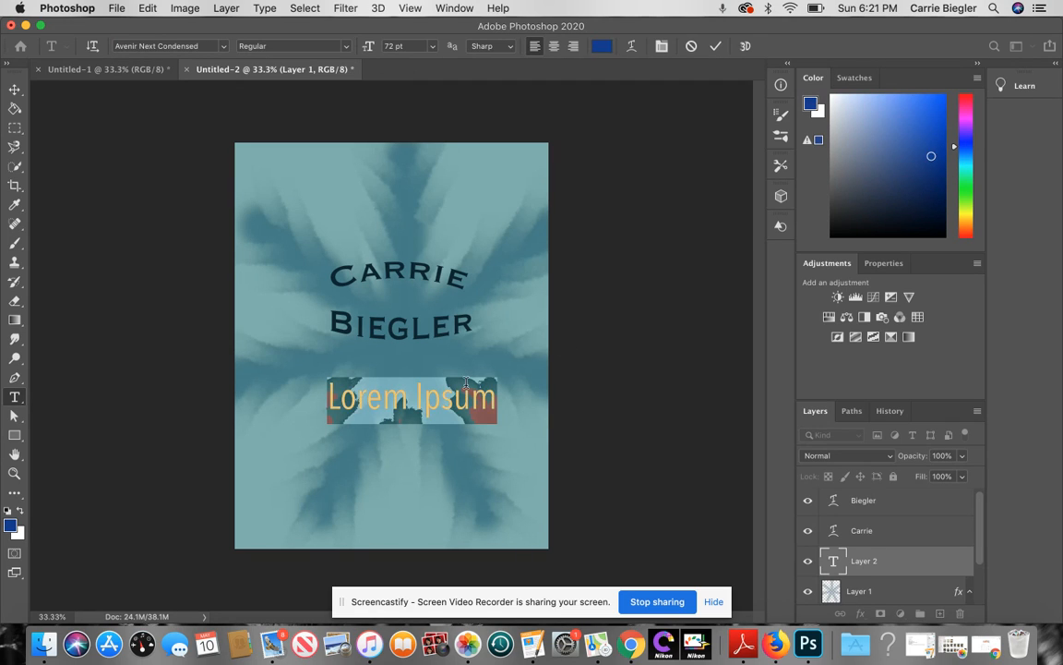
Step: Replace the Lorem Ipsum placeholder with 'Class of 1992' and commit it
left_click(493, 400)
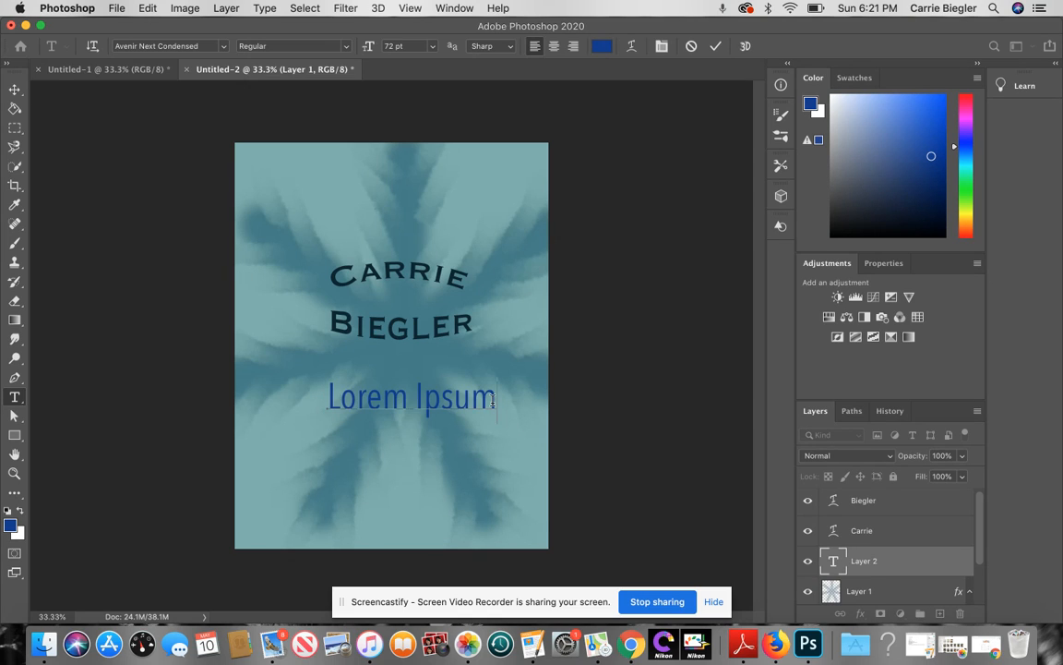
key("BackSpace")
key("BackSpace")
key("BackSpace")
key("BackSpace")
key("BackSpace")
key("BackSpace")
key("BackSpace")
key("BackSpace")
key("BackSpace")
key("BackSpace")
key("BackSpace")
type("Cl")
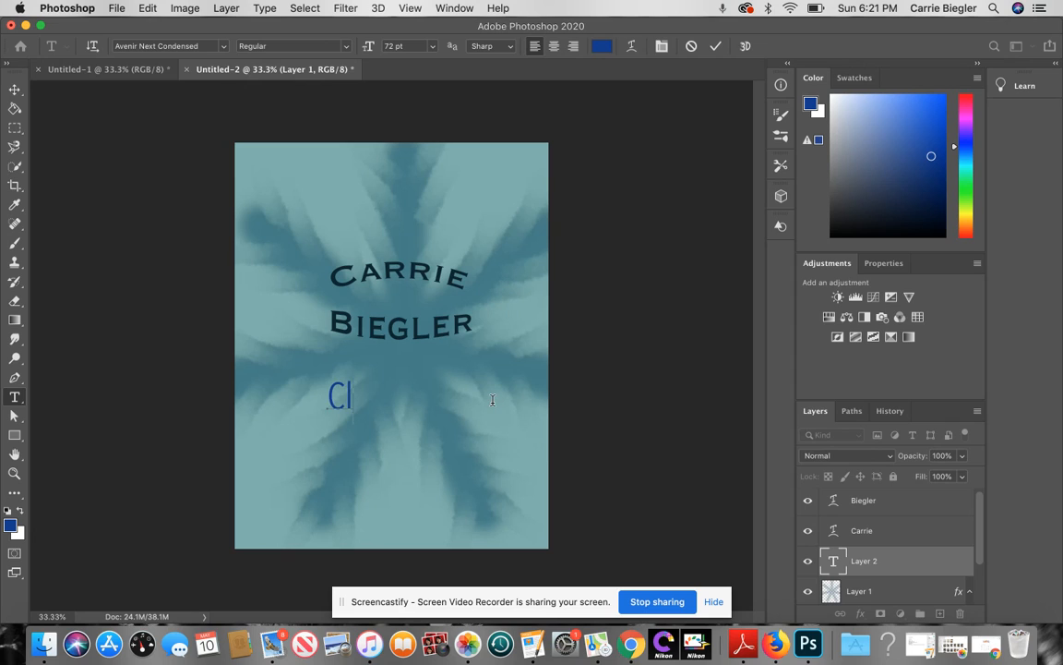
type("ass of 1992")
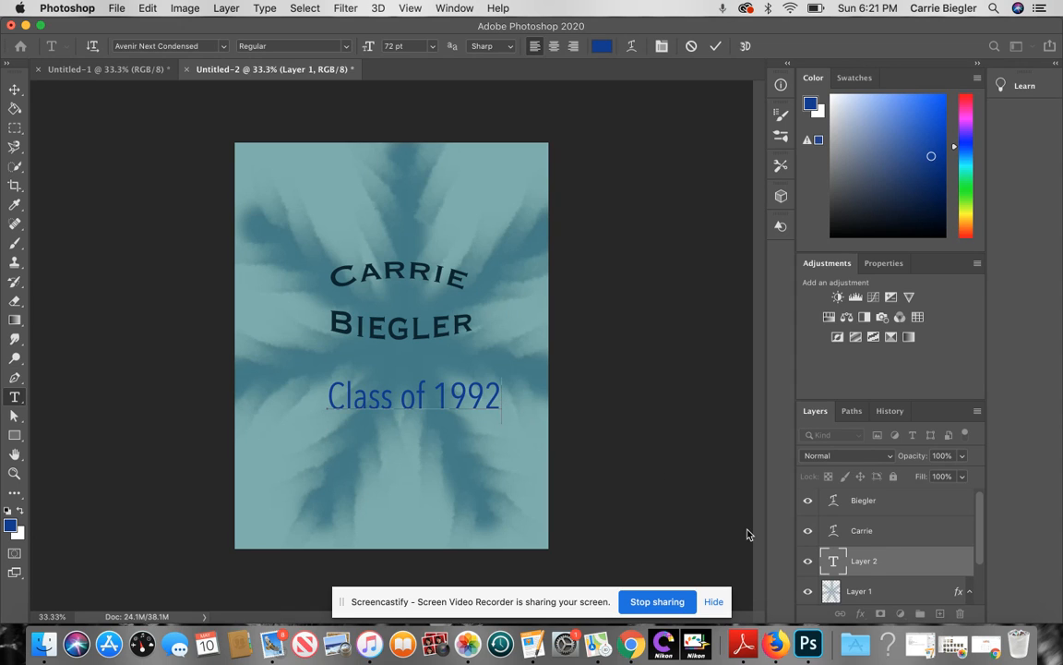
left_click(872, 502)
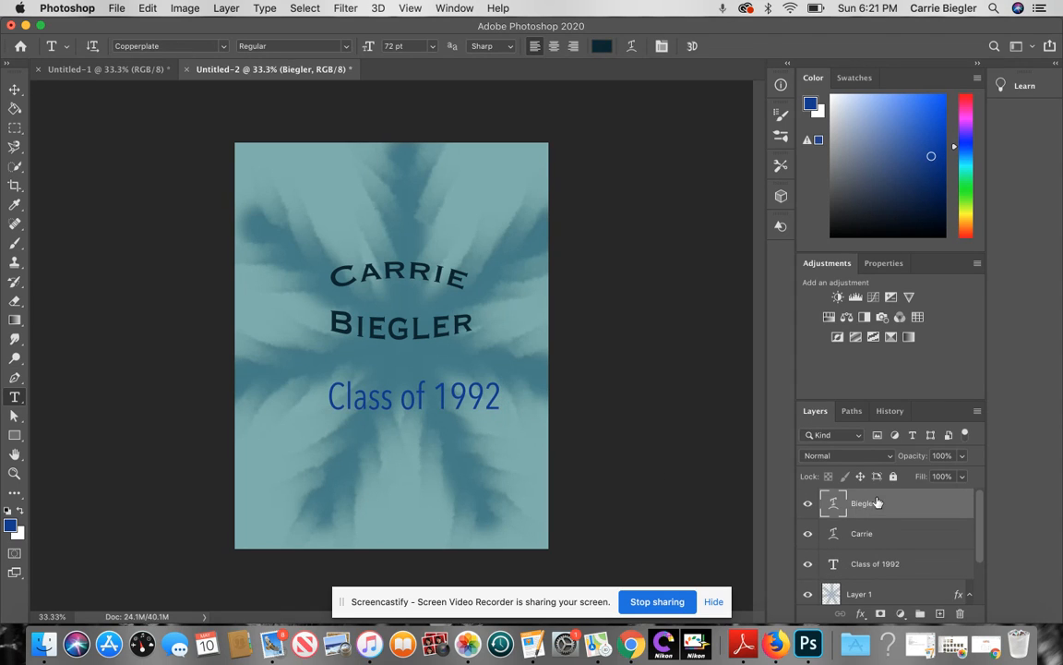
Step: Nudge the 'Class of 1992' layer left until it is centred beneath the arched name
left_click(875, 563)
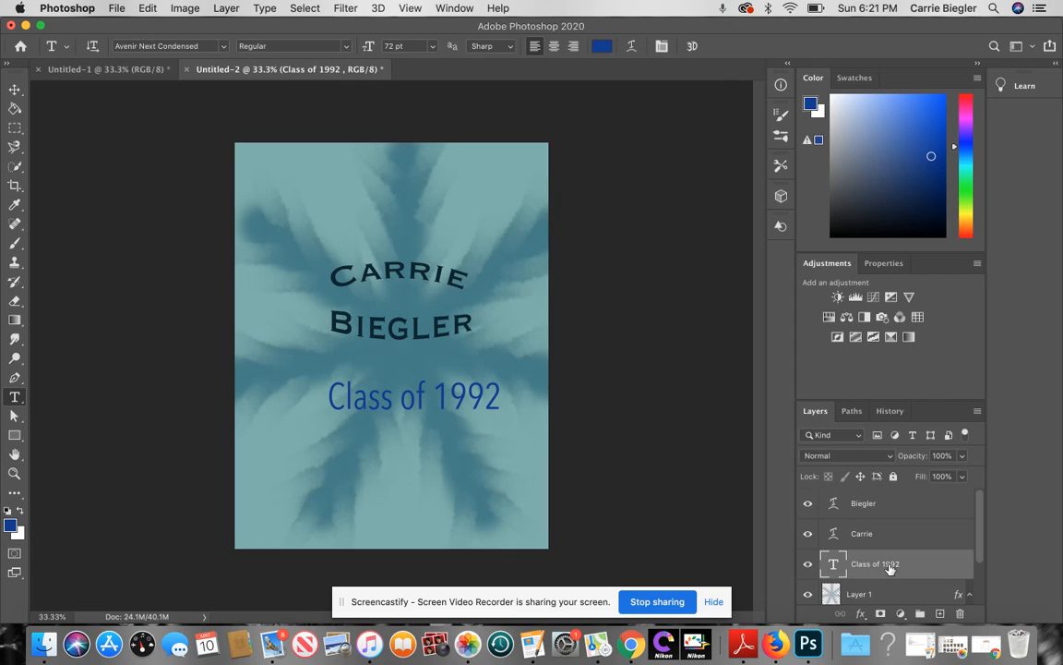
left_click(14, 89)
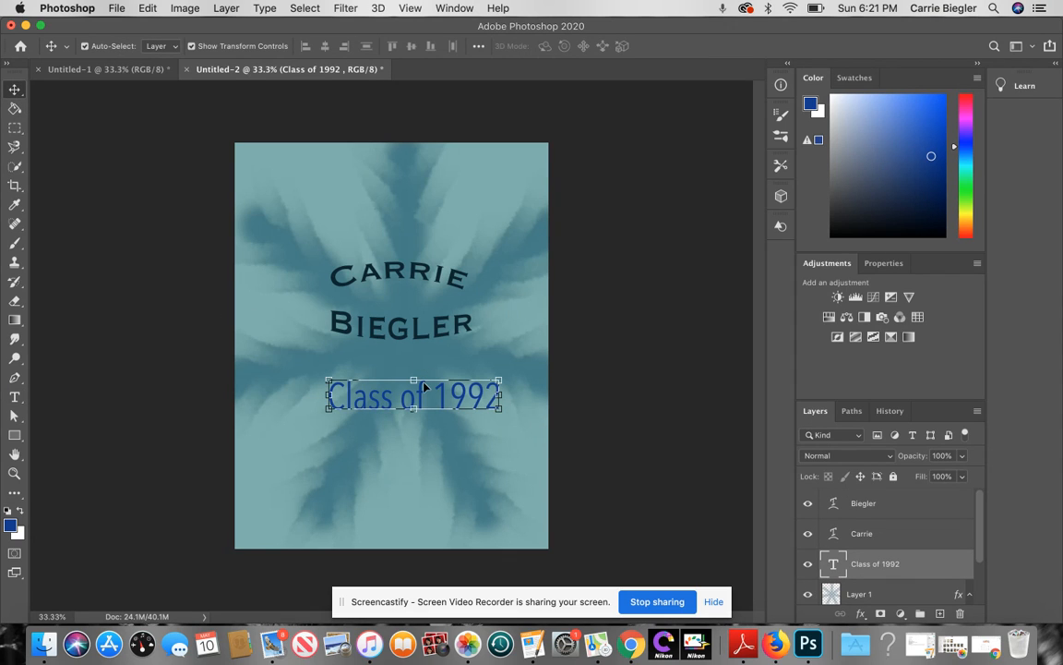
left_click_drag(424, 386, 409, 385)
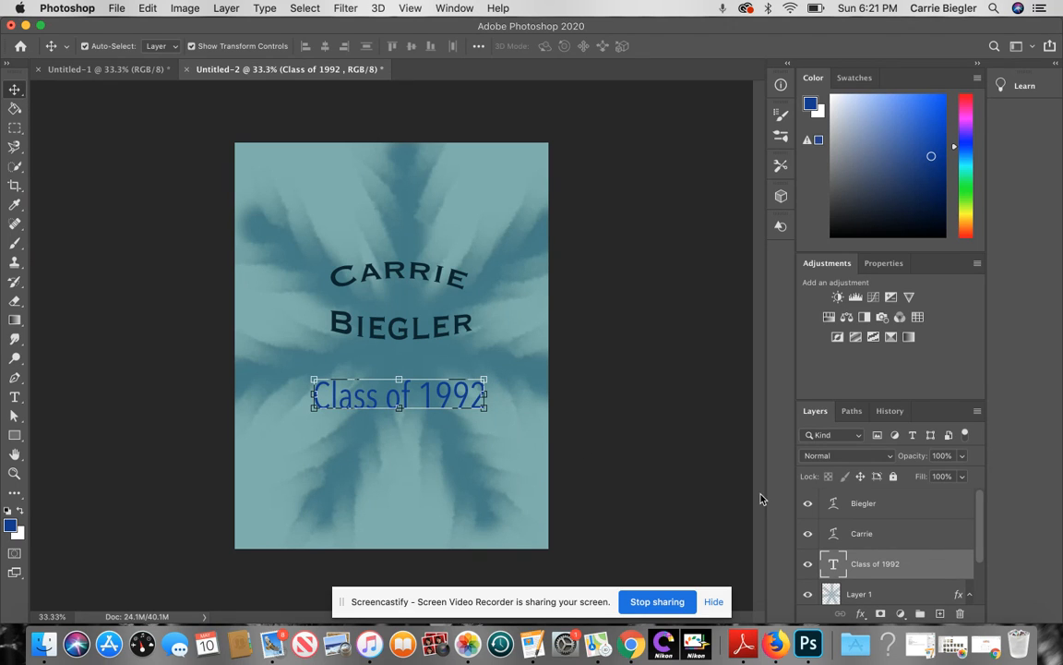
left_click(884, 533)
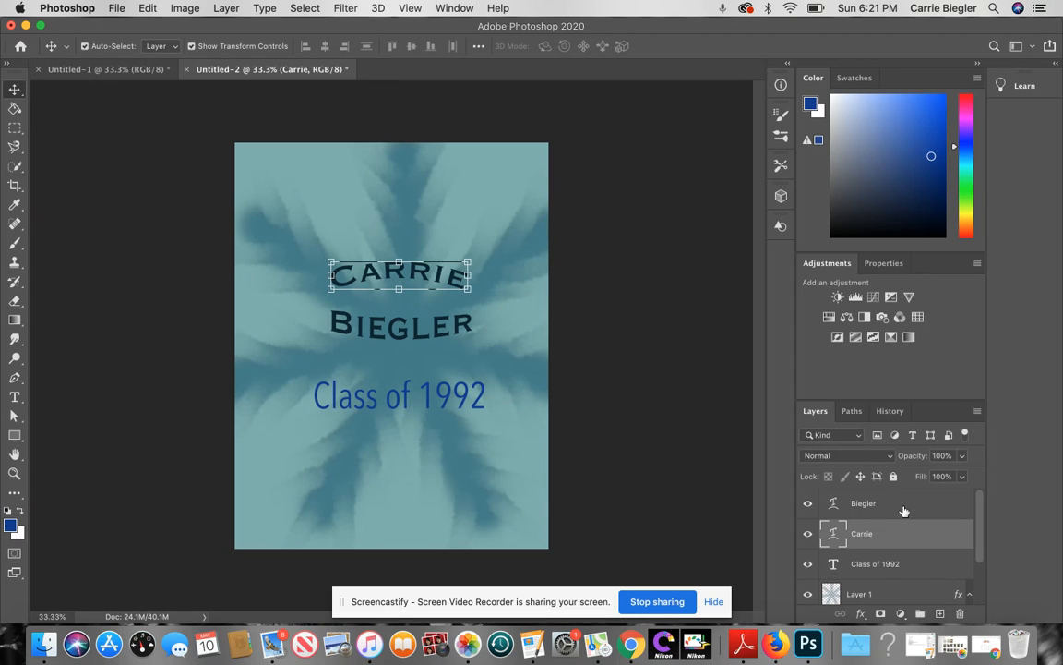
left_click(903, 504)
left_click(887, 571)
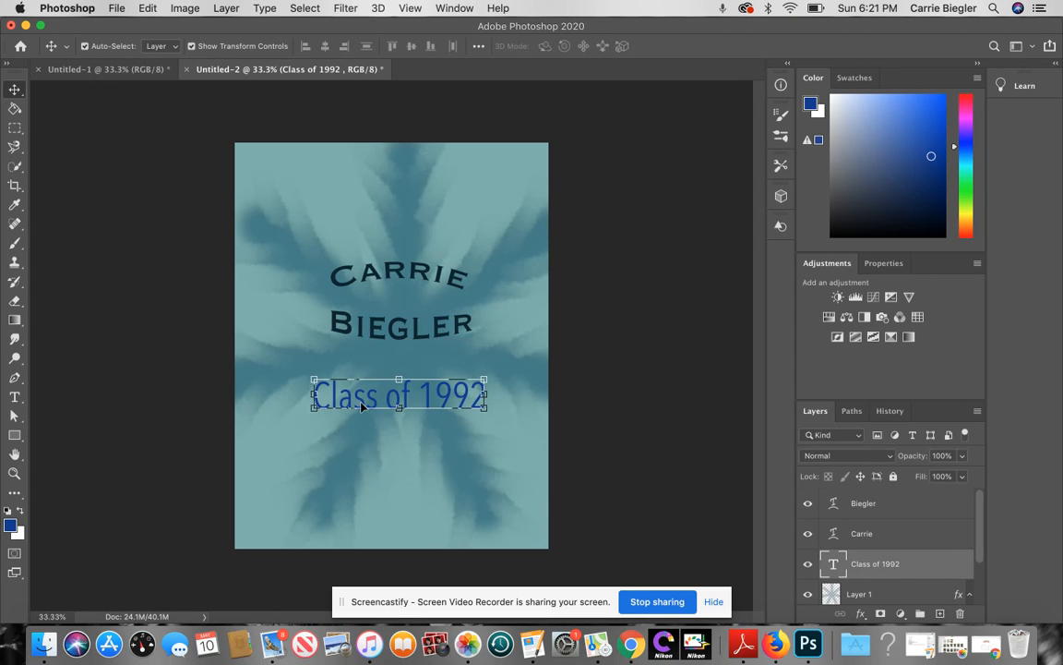
left_click_drag(391, 395, 389, 395)
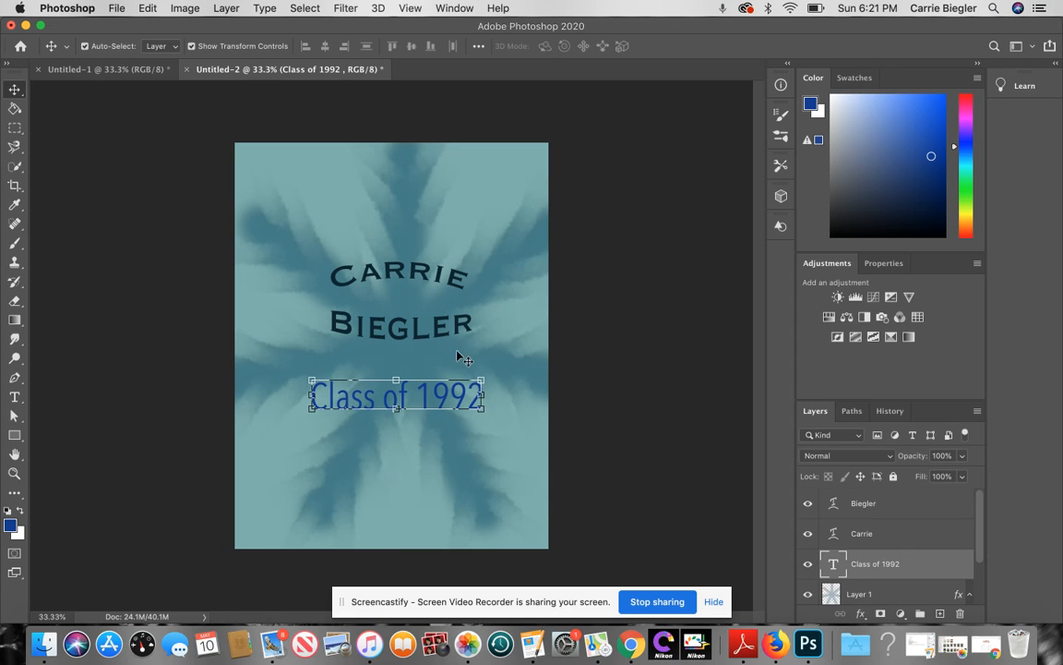
key("super+t")
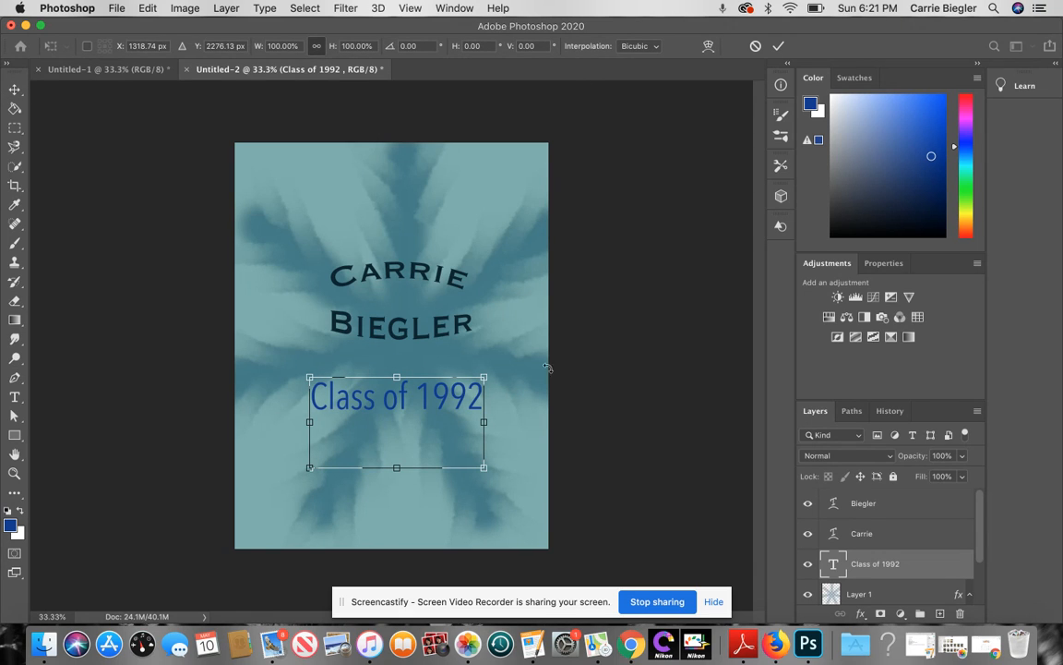
key("Return")
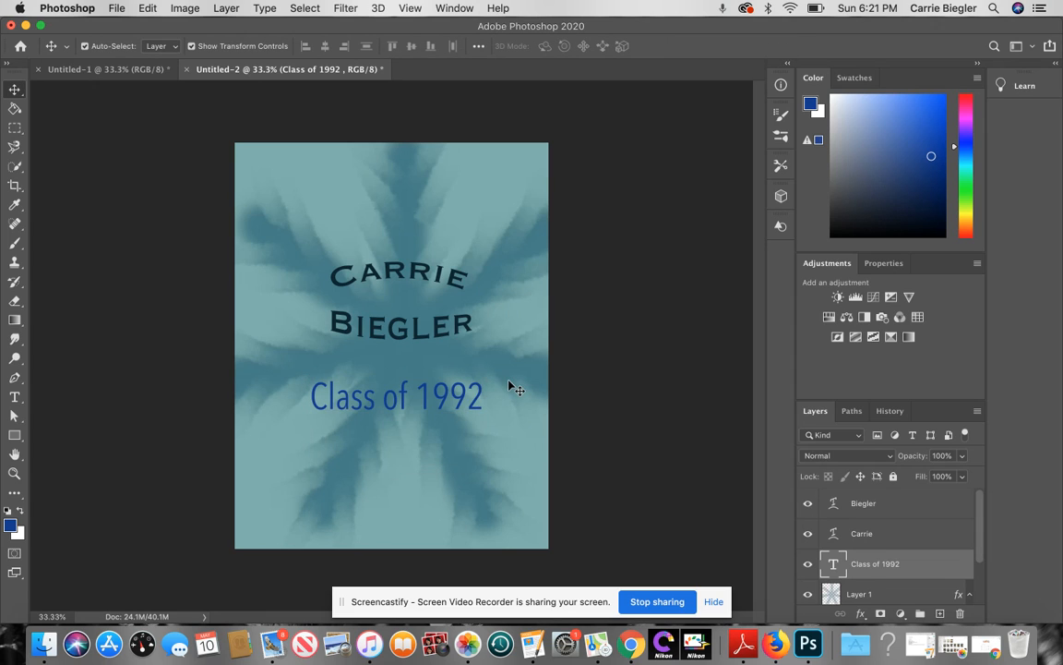
left_click(515, 385)
left_click(595, 359)
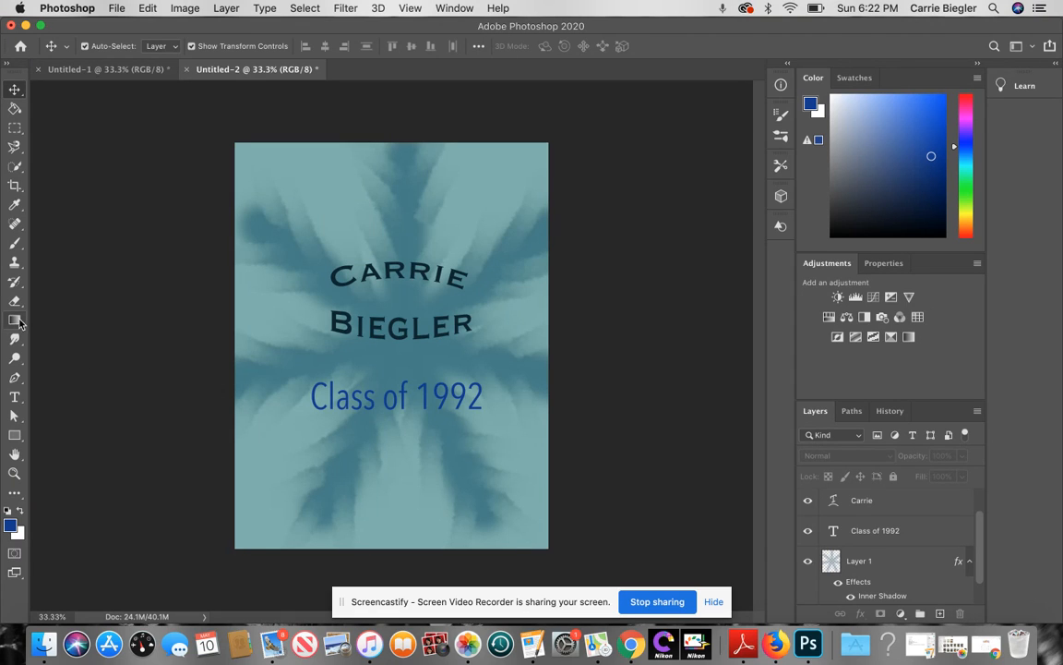
Step: Set the type font to Courier New, then glance at Untitled-1 and return to Untitled-2
key("t")
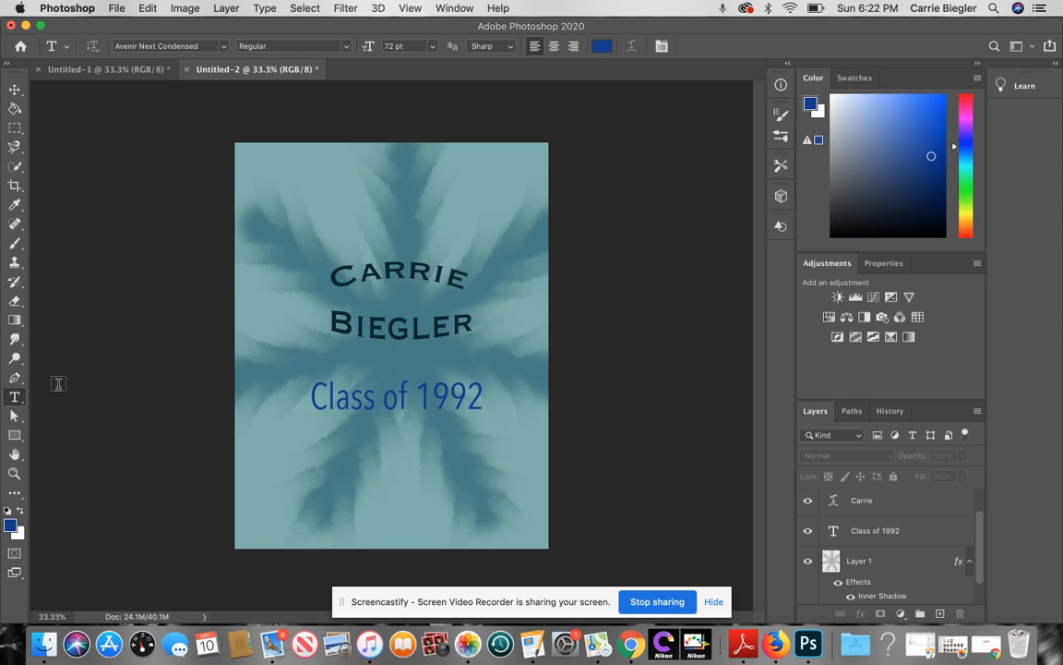
left_click(225, 46)
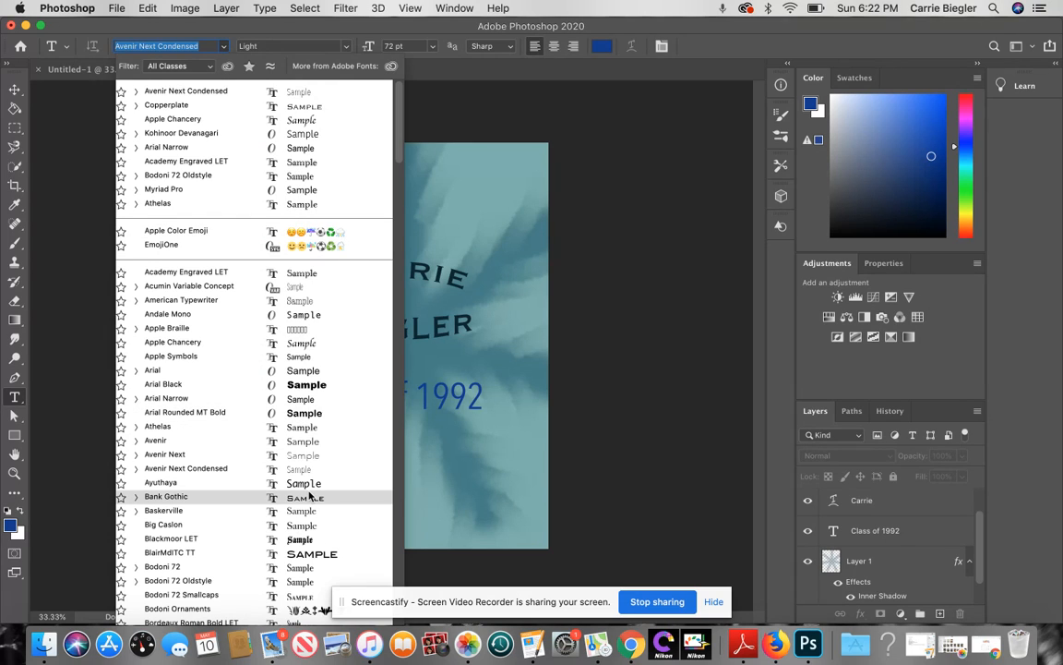
scroll(309, 495, "down", 20)
scroll(310, 496, "up", 15)
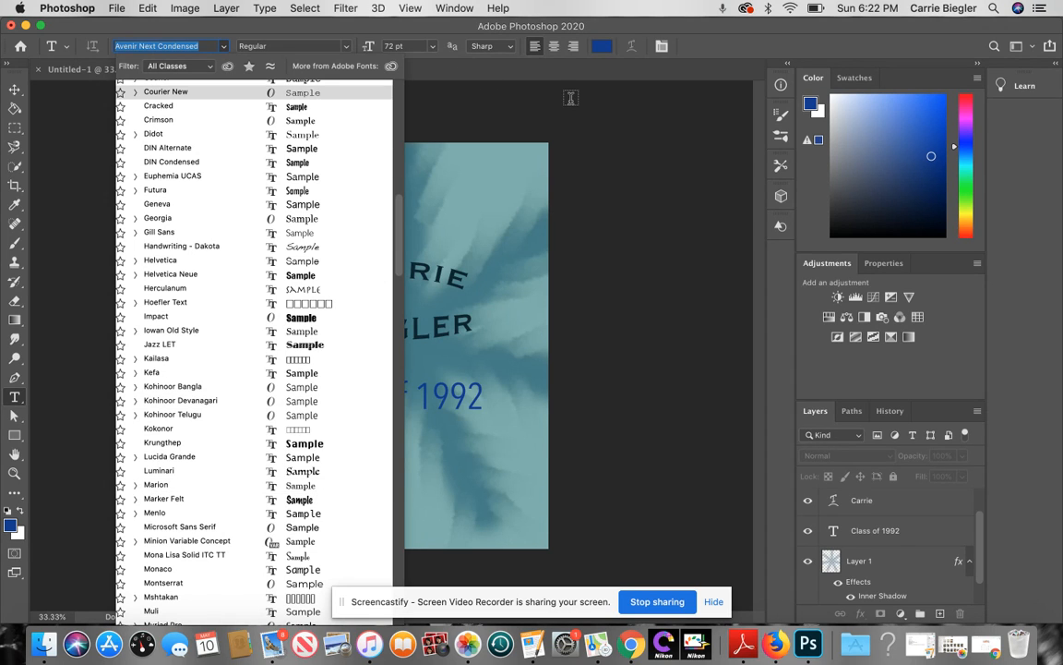
left_click(633, 50)
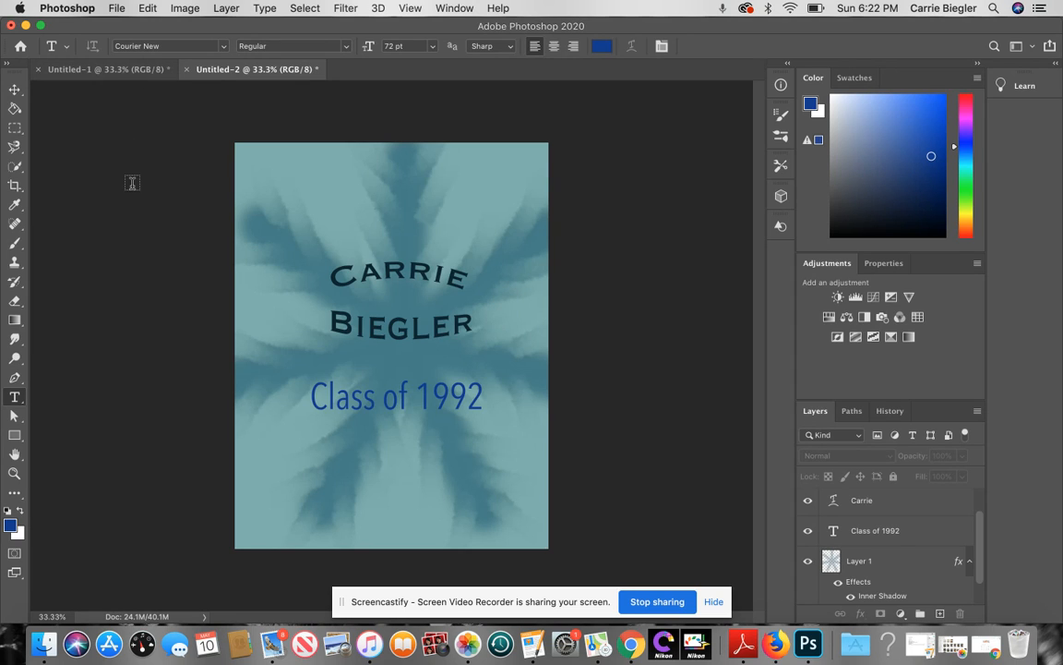
left_click(113, 66)
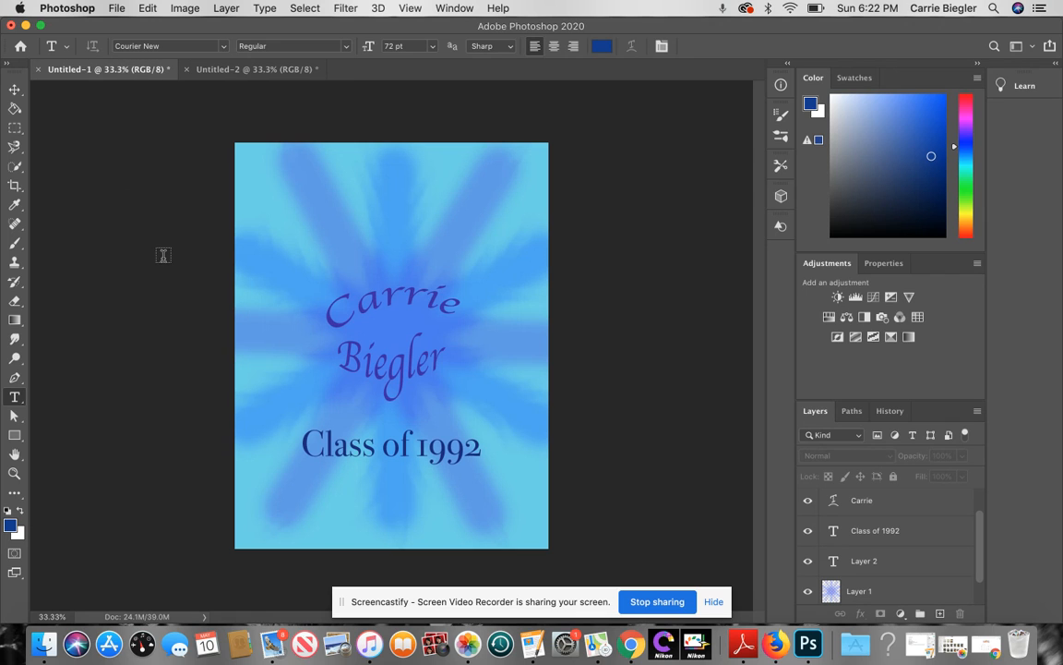
left_click(272, 74)
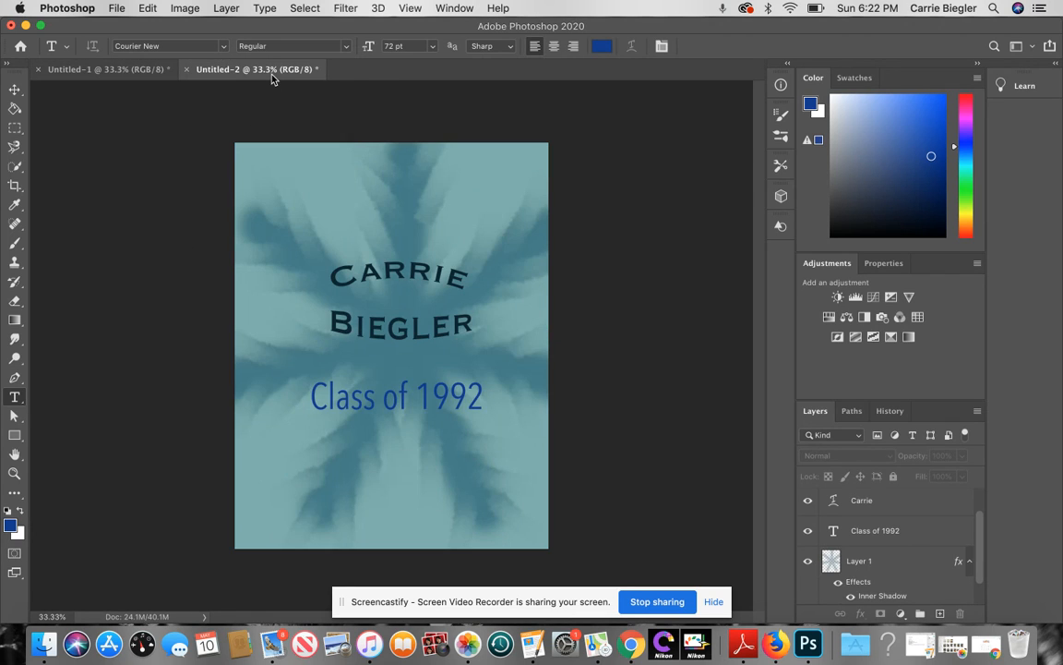